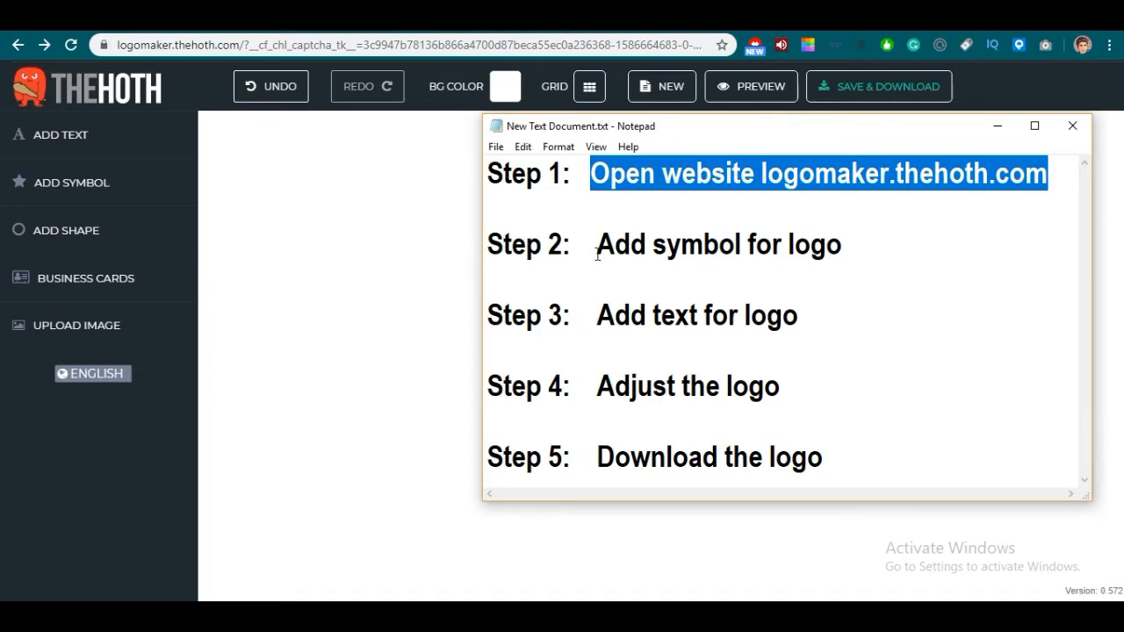
Erase the current drawing and start a new blank logo canvas
{"action": "left_click_drag", "start_coordinate": [596, 254], "coordinate": [893, 262]}
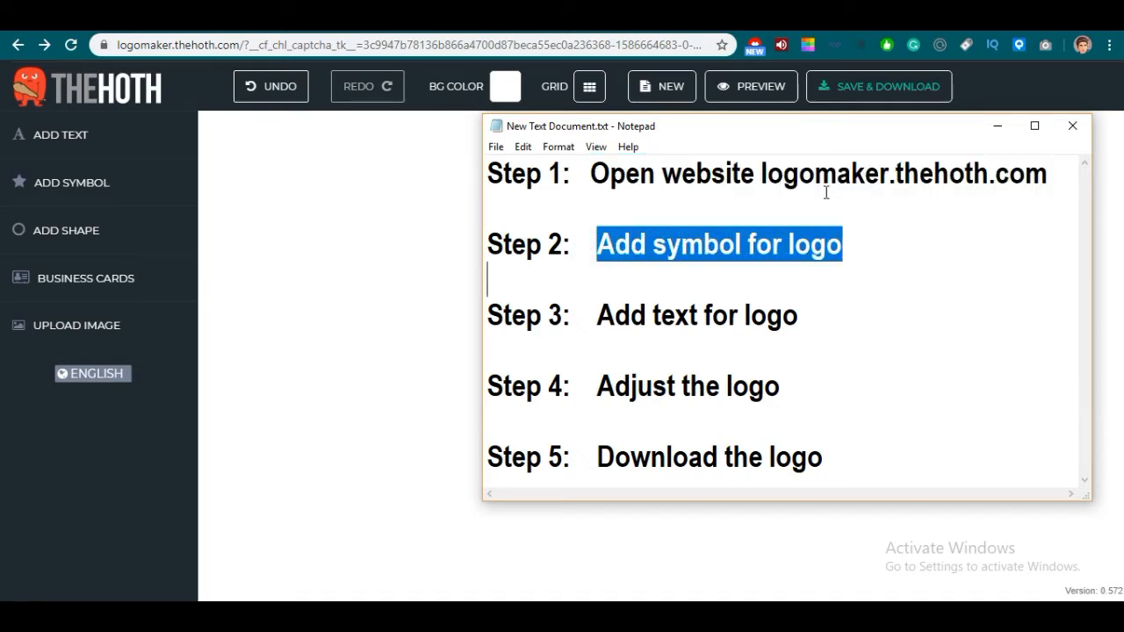
{"action": "left_click", "coordinate": [433, 132]}
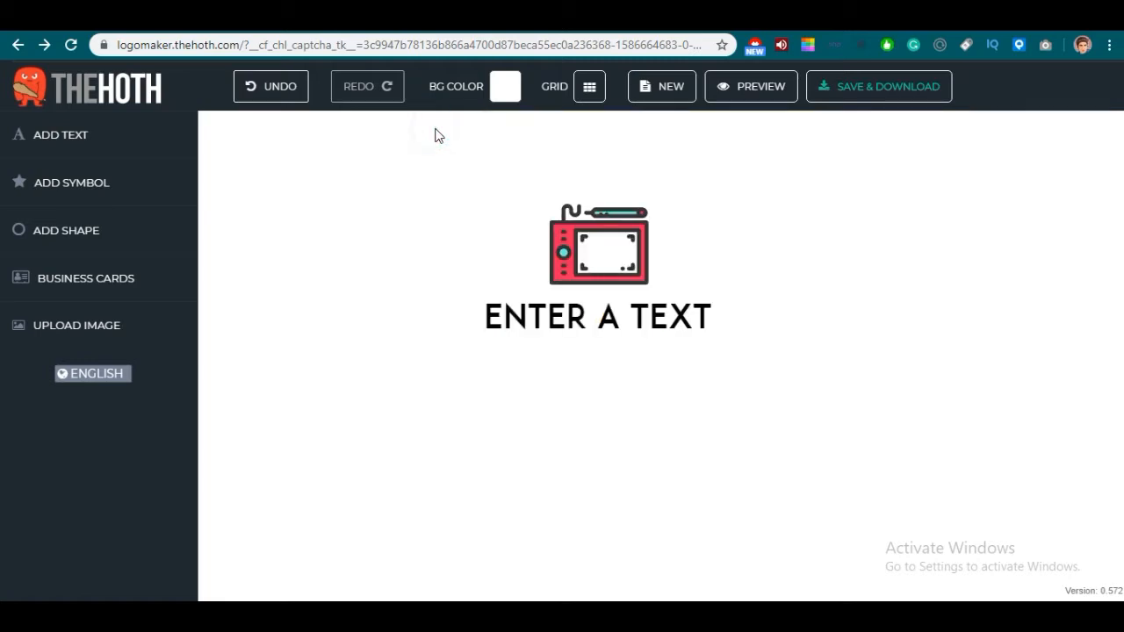
{"action": "left_click", "coordinate": [667, 93]}
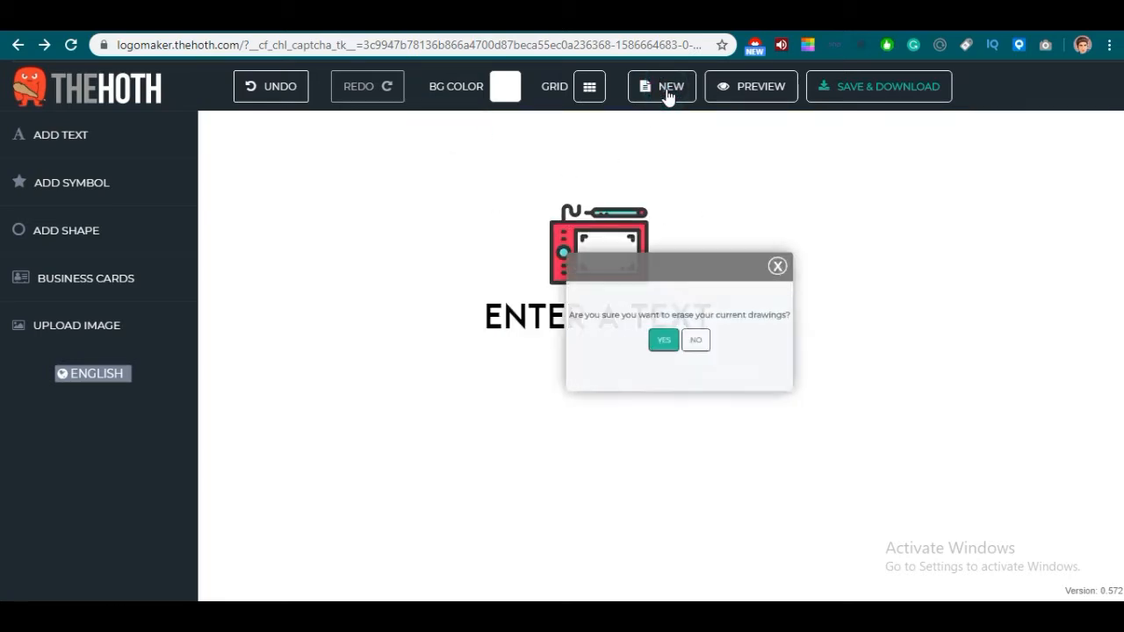
{"action": "left_click", "coordinate": [654, 351]}
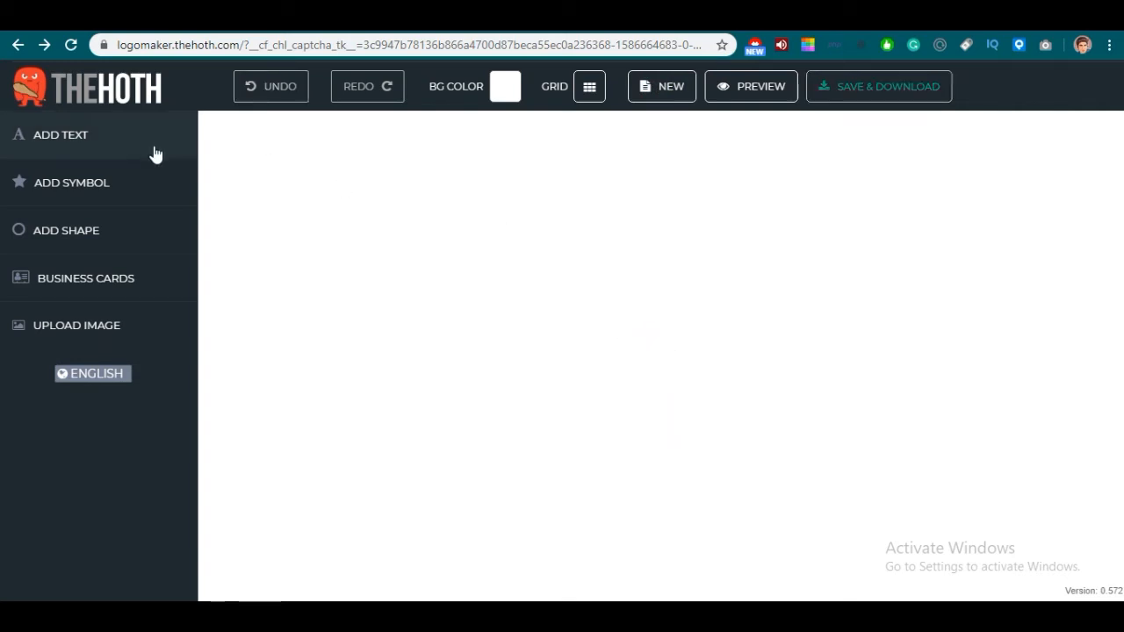
Add the smiley mug symbol with pencil, pen and brush from Art and Design, and place it in the upper middle of the canvas
{"action": "left_click", "coordinate": [127, 192]}
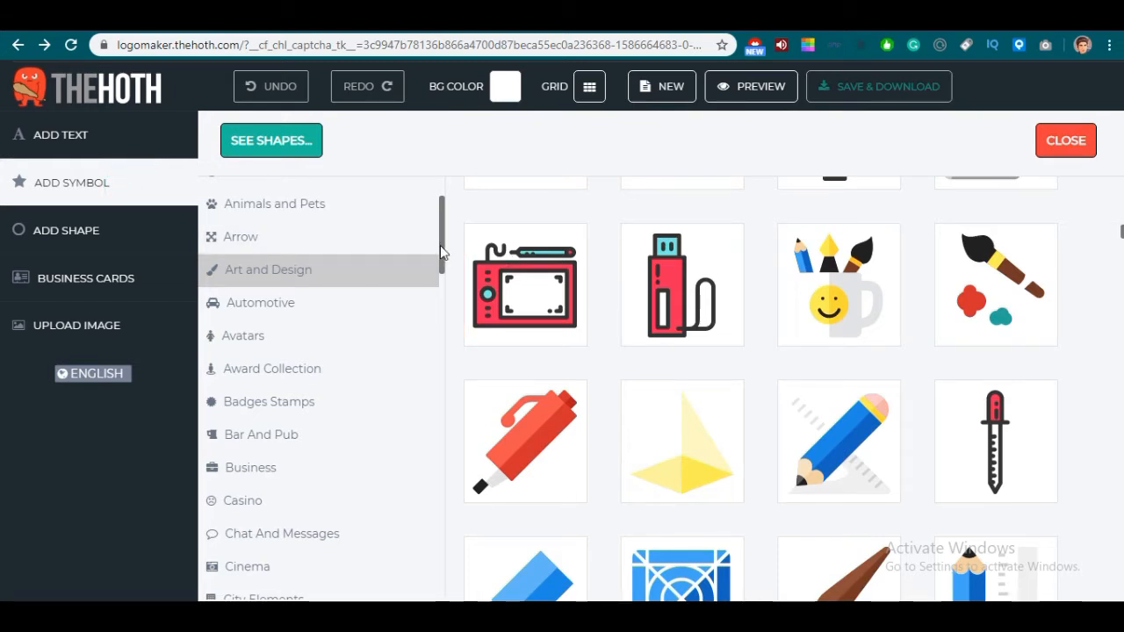
{"action": "left_click", "coordinate": [366, 279]}
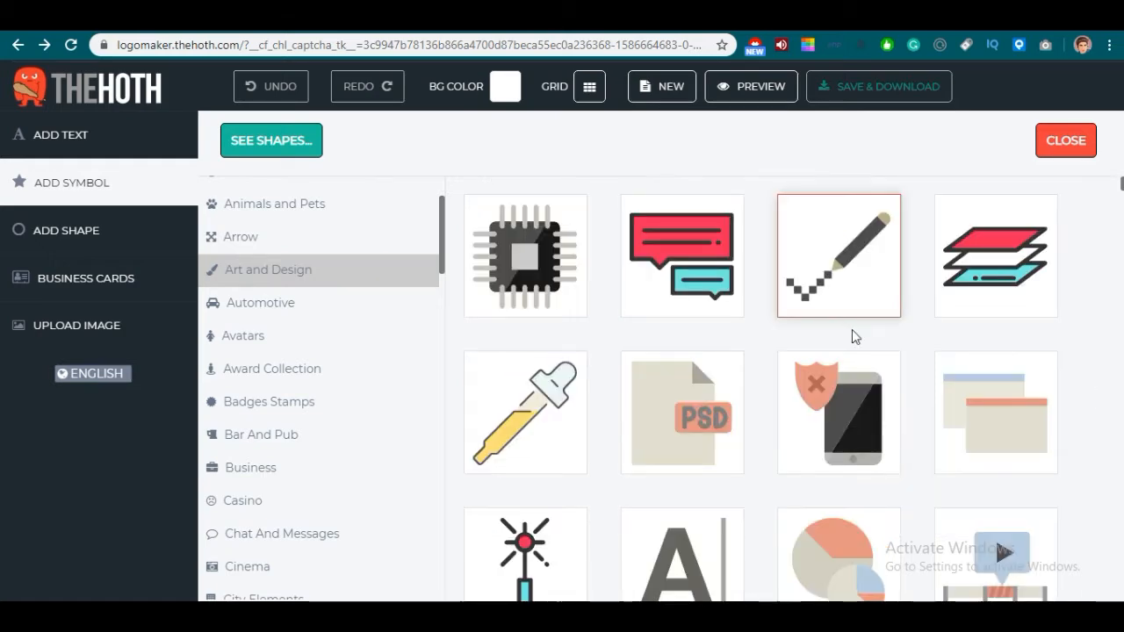
{"action": "left_click_drag", "start_coordinate": [1121, 192], "coordinate": [1121, 245]}
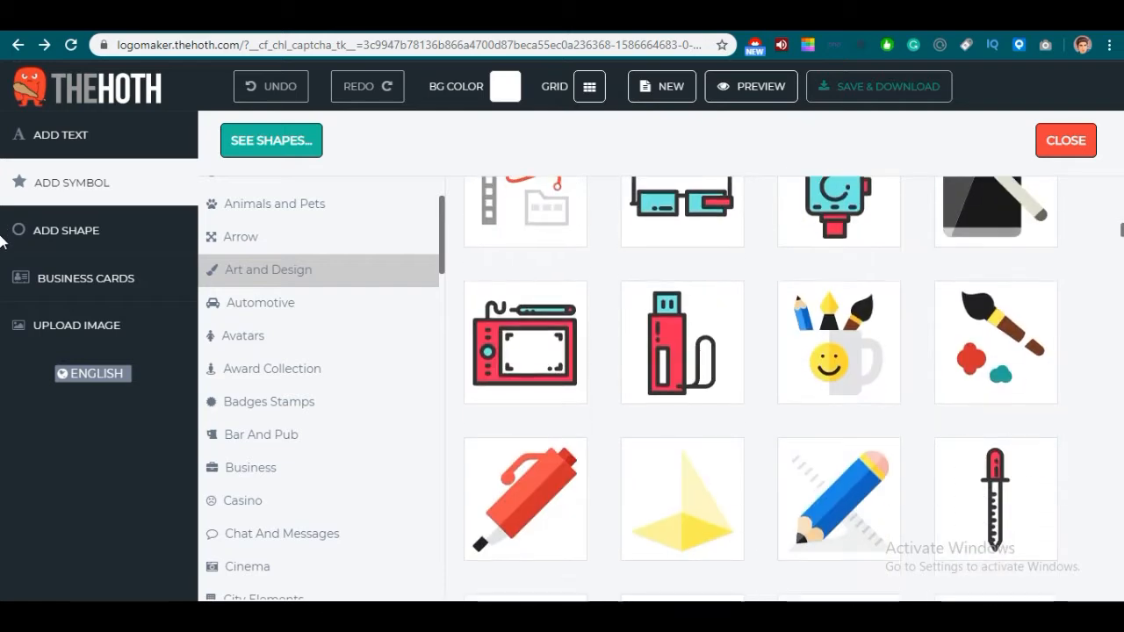
{"action": "left_click", "coordinate": [842, 364]}
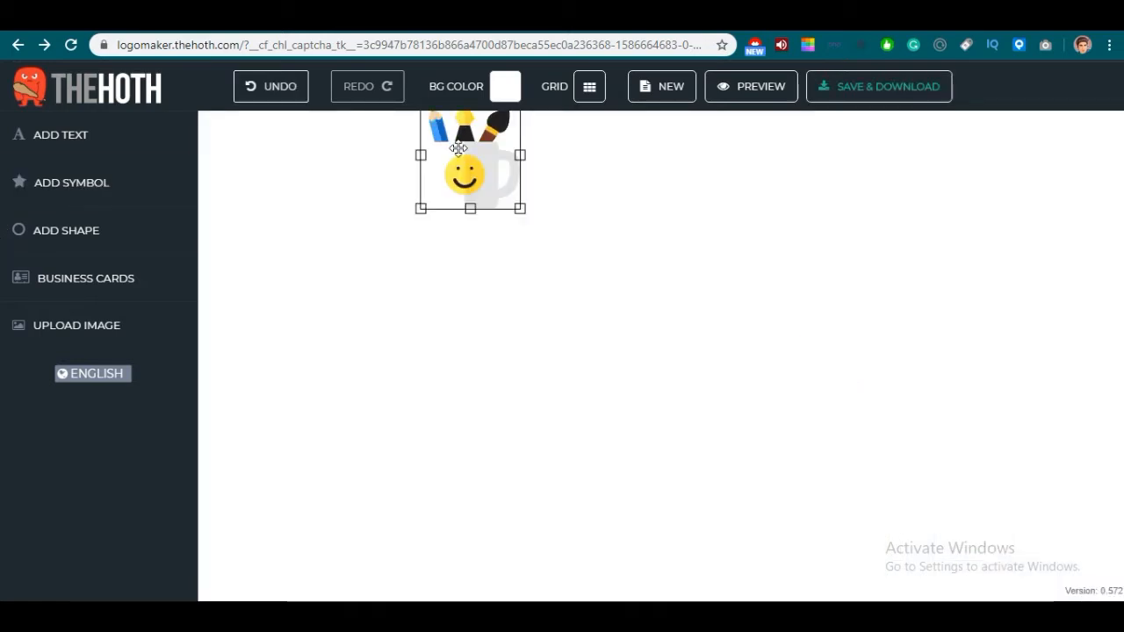
{"action": "left_click_drag", "start_coordinate": [459, 149], "coordinate": [552, 275]}
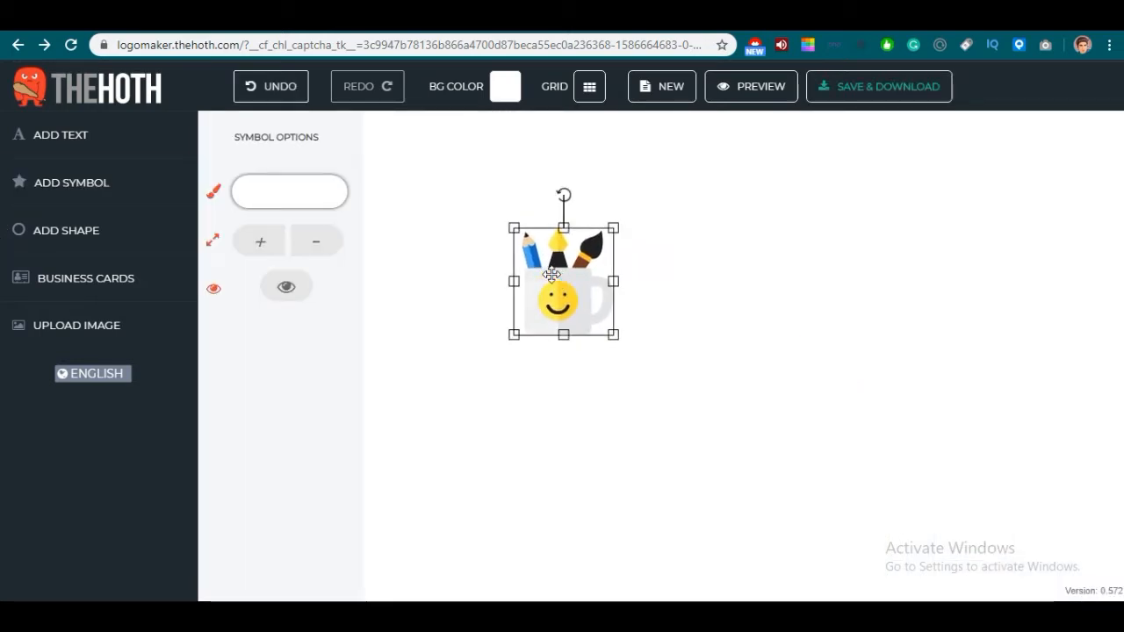
Add a text element to the logo and replace its placeholder with "DESIGNER WORLD"
{"action": "left_click", "coordinate": [83, 151]}
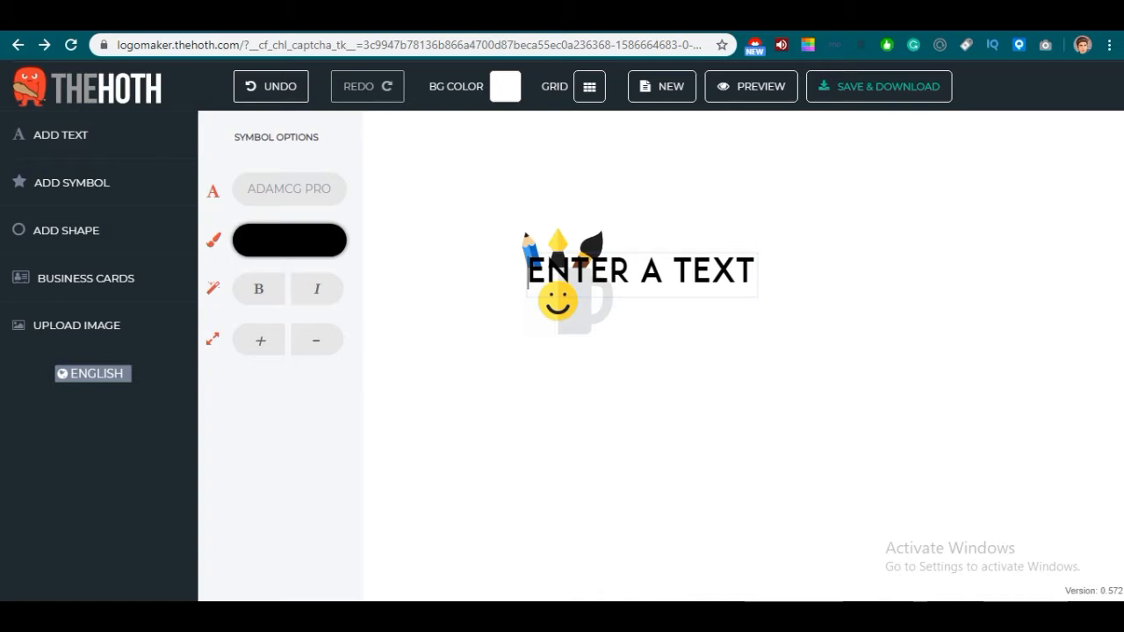
{"action": "key", "text": "alt+Tab"}
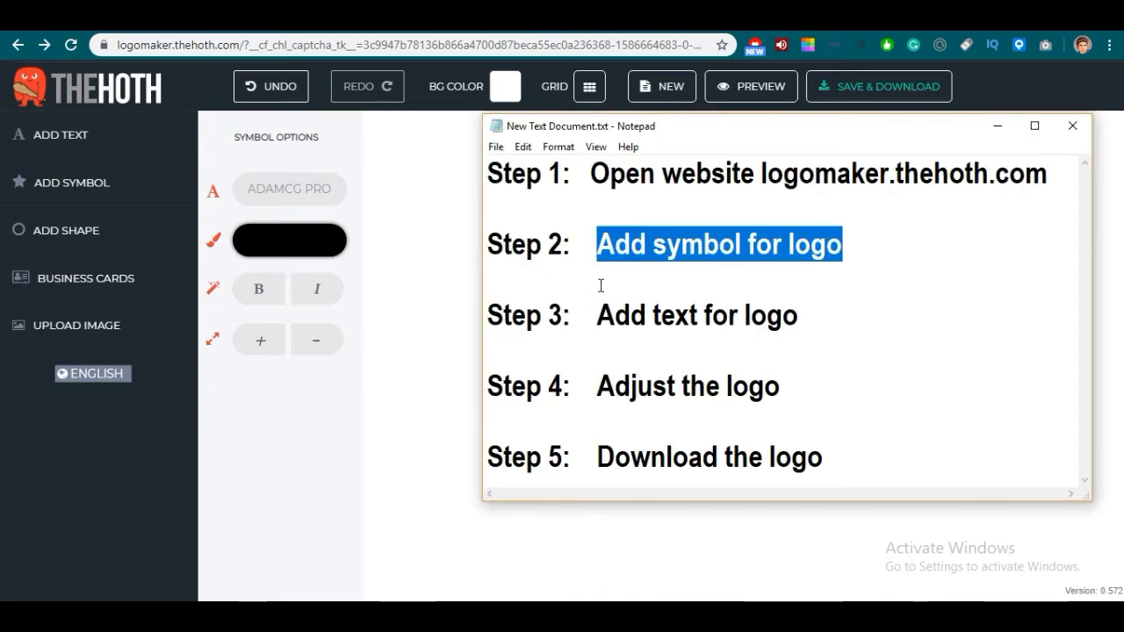
{"action": "left_click_drag", "start_coordinate": [600, 312], "coordinate": [845, 331]}
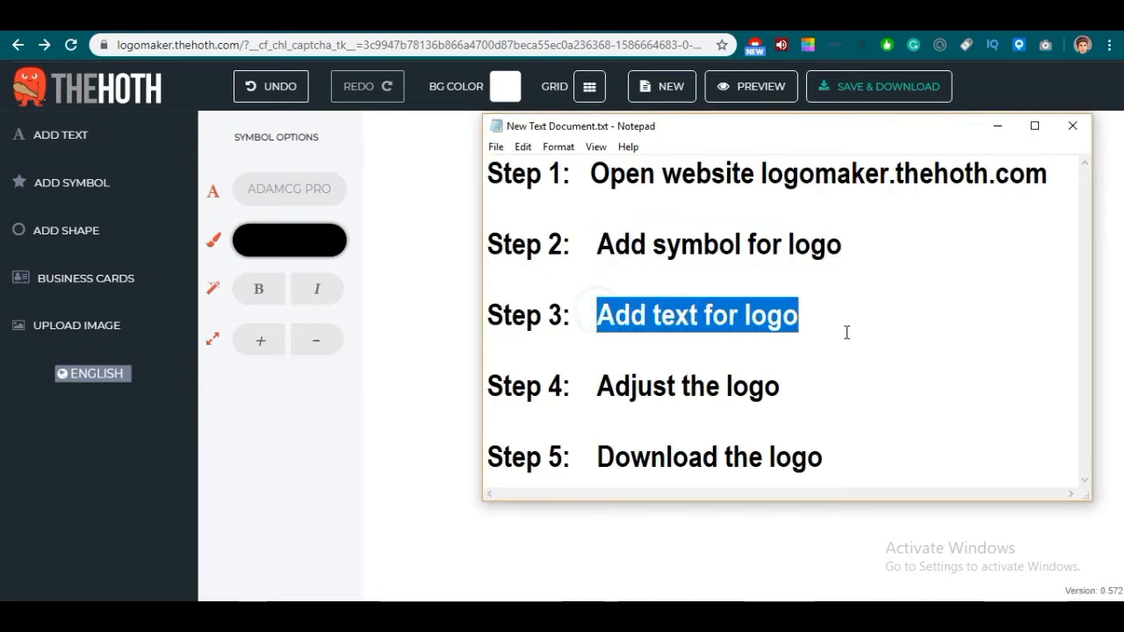
{"action": "left_click", "coordinate": [364, 416]}
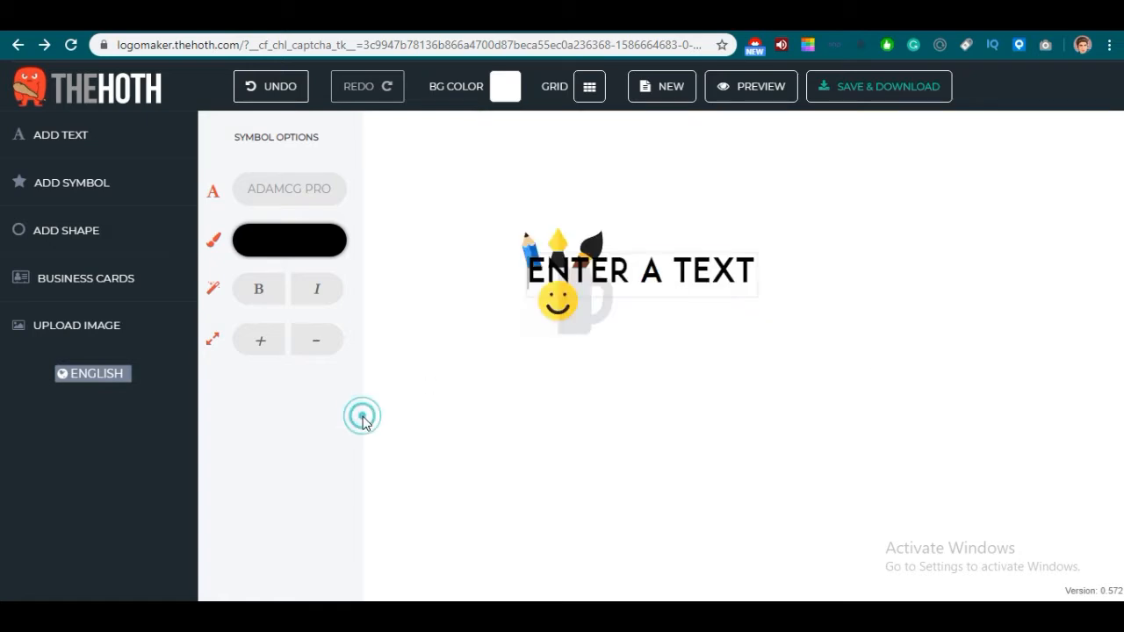
{"action": "left_click", "coordinate": [662, 269]}
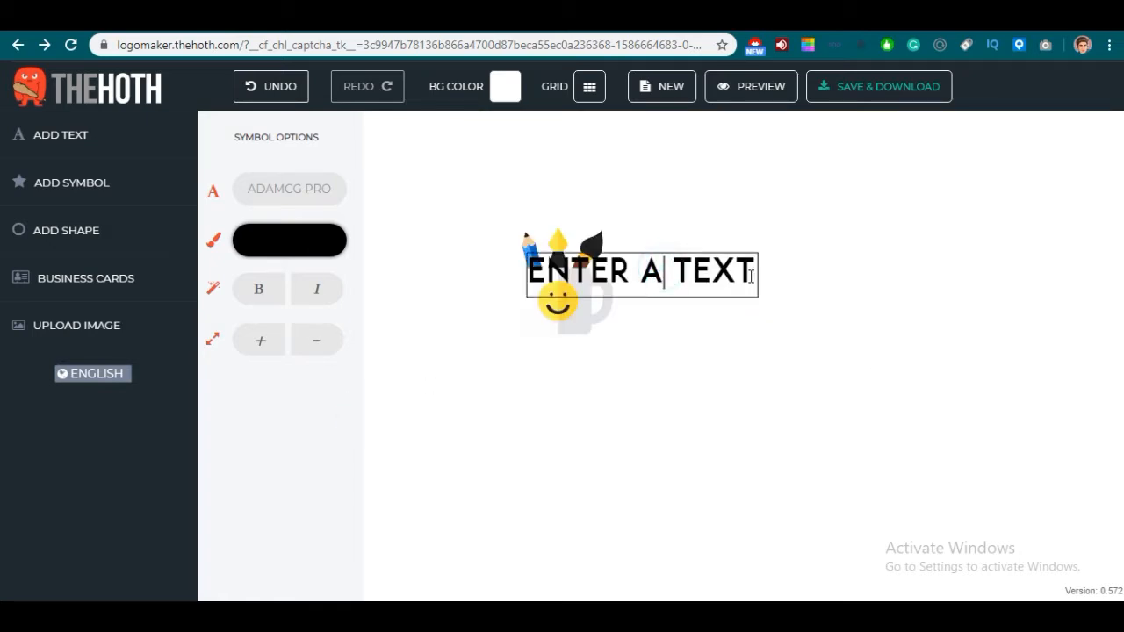
{"action": "left_click_drag", "start_coordinate": [752, 276], "coordinate": [534, 273]}
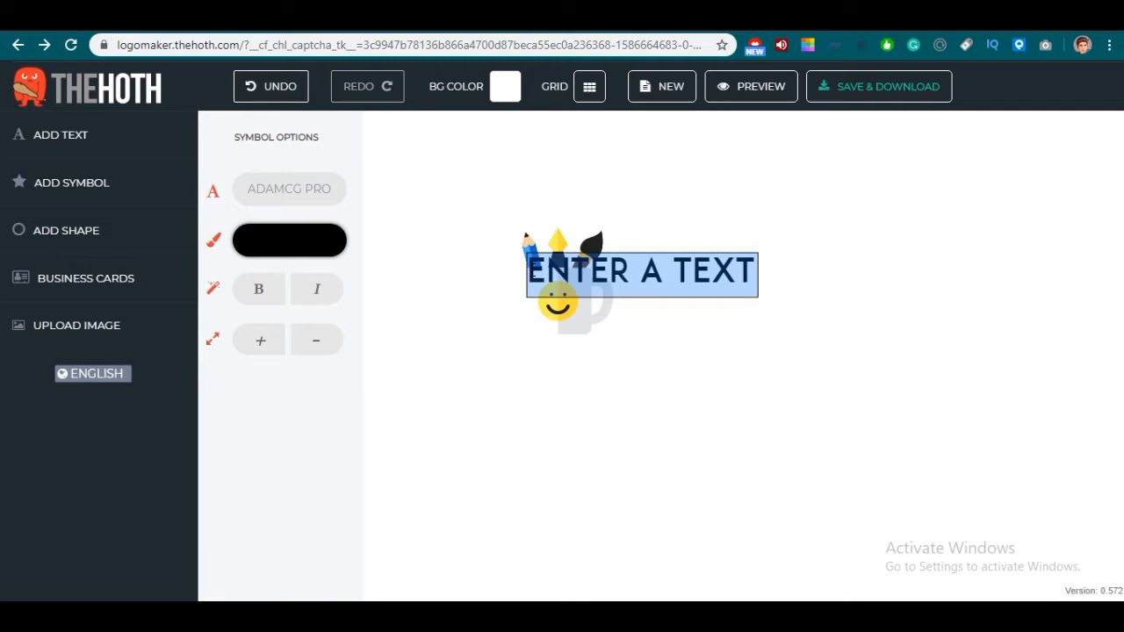
{"action": "type", "text": "DES"}
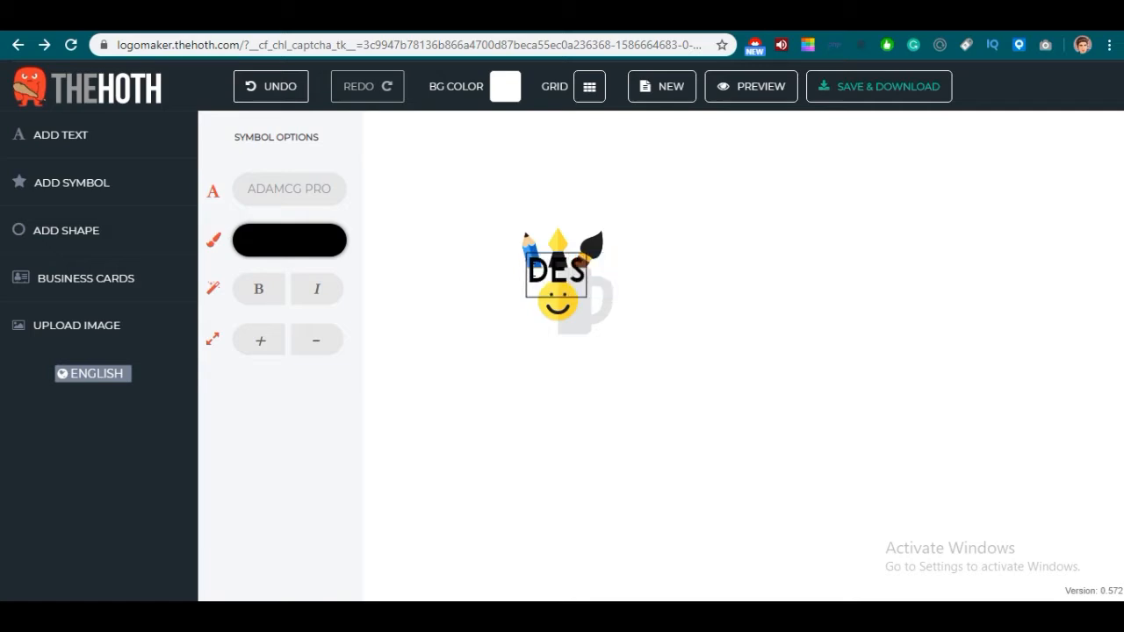
{"action": "type", "text": "IGNER WORLD"}
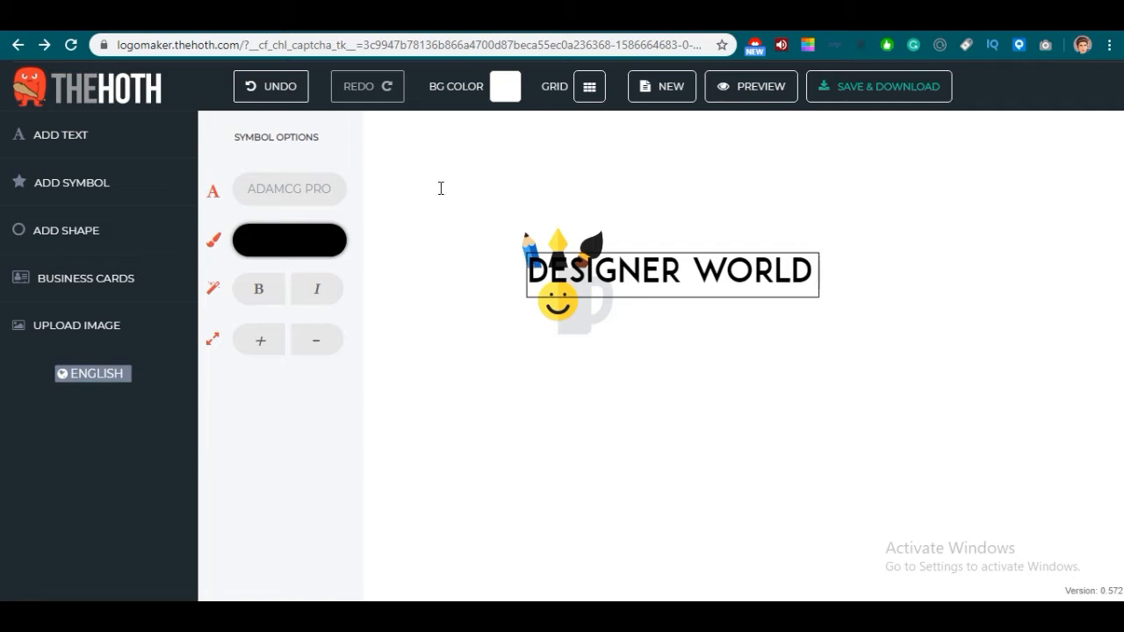
{"action": "left_click", "coordinate": [460, 298]}
Move the "DESIGNER WORLD" text to the right of the mug symbol, level with the symbol's upper part
{"action": "left_click", "coordinate": [679, 269]}
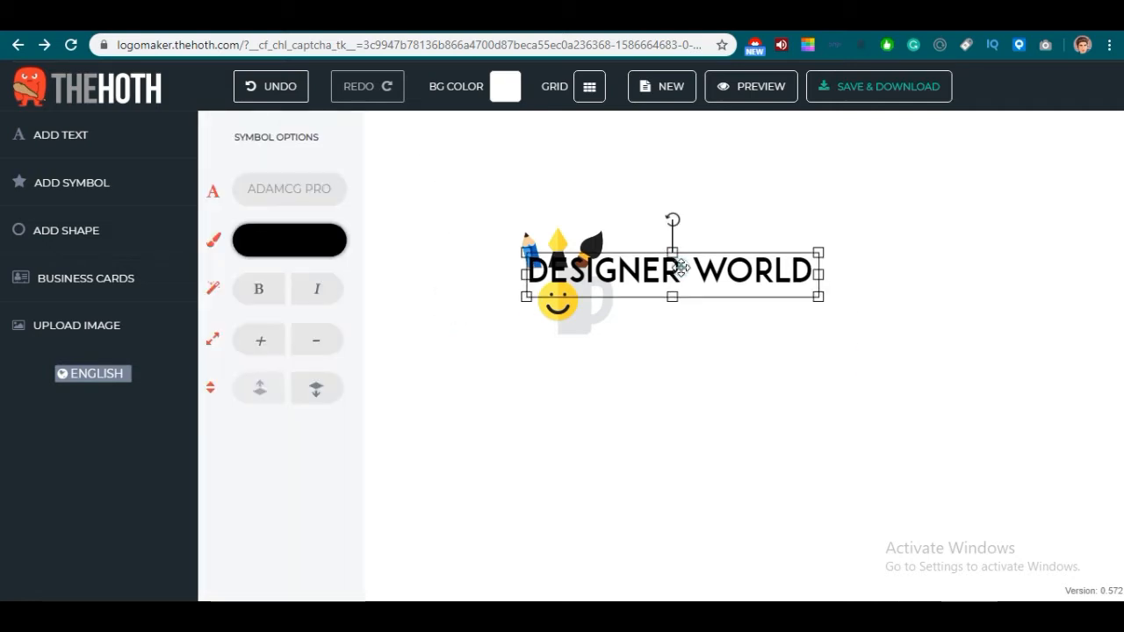
{"action": "left_click_drag", "start_coordinate": [680, 268], "coordinate": [792, 243]}
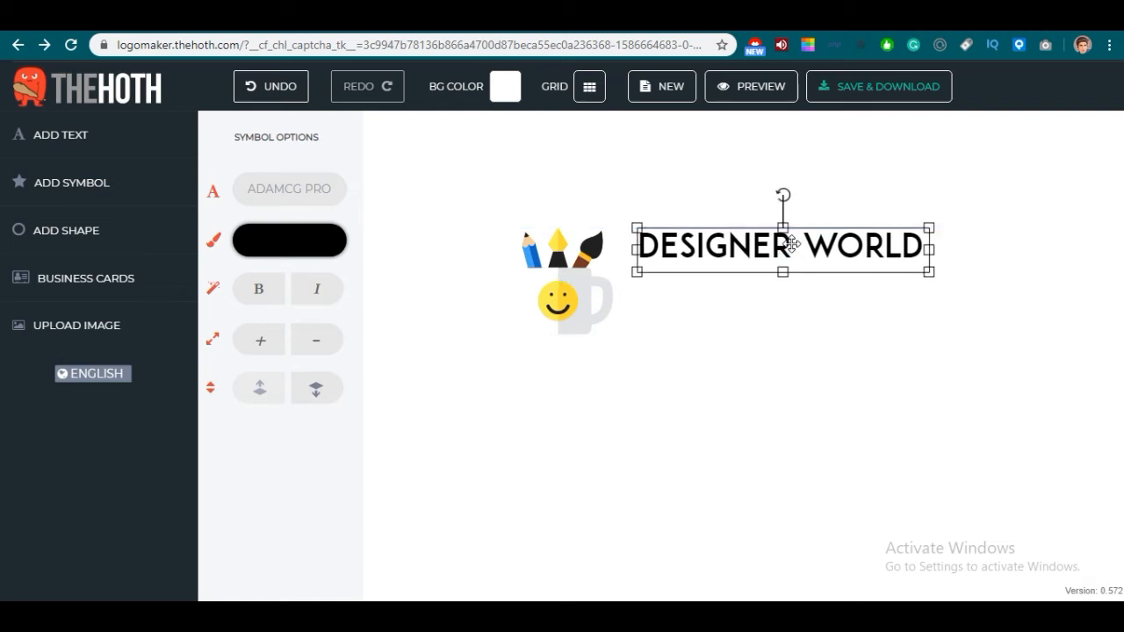
{"action": "left_click", "coordinate": [474, 397]}
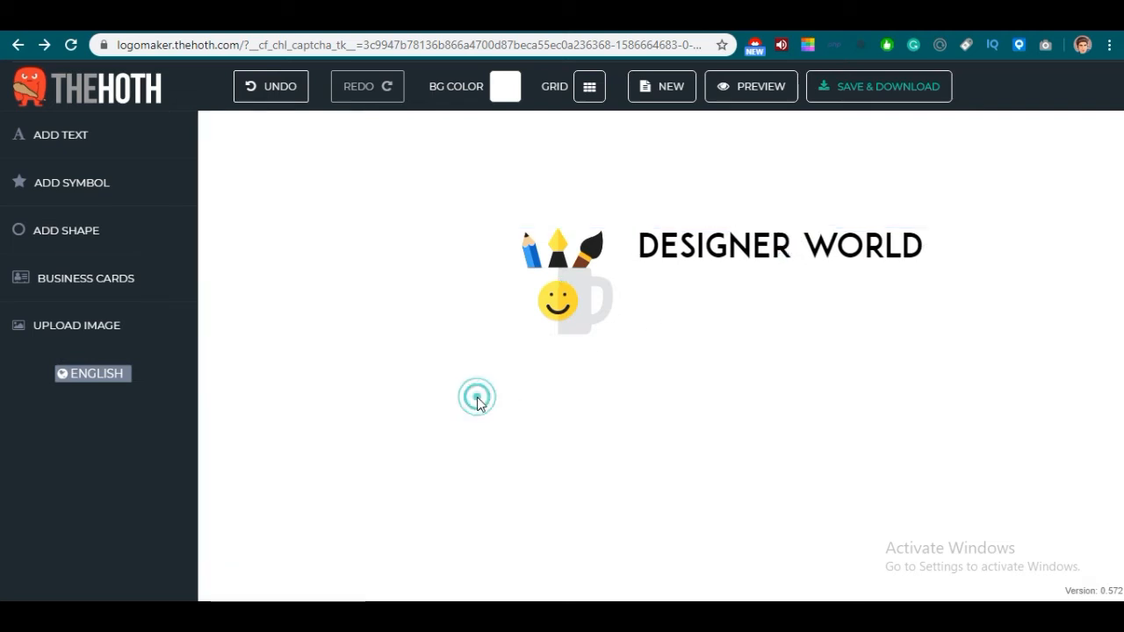
Add a second text element reading "THE RIGHT WAY" and place it beneath "DESIGNER WORLD", aligned with its left edge
{"action": "left_click", "coordinate": [81, 149]}
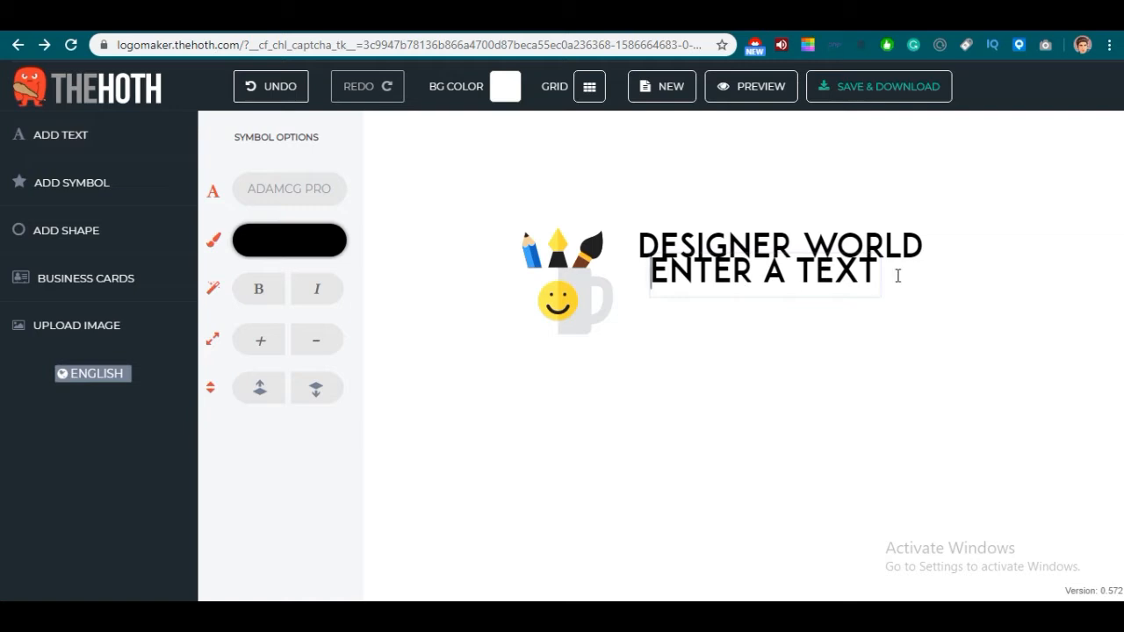
{"action": "left_click_drag", "start_coordinate": [873, 271], "coordinate": [649, 279]}
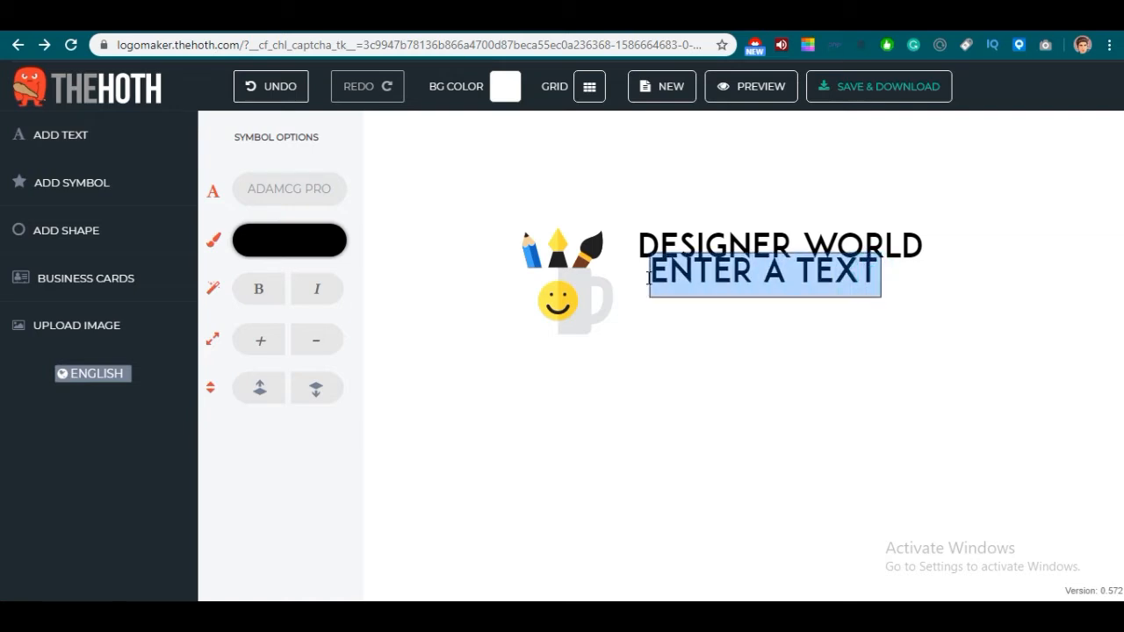
{"action": "type", "text": "THE"}
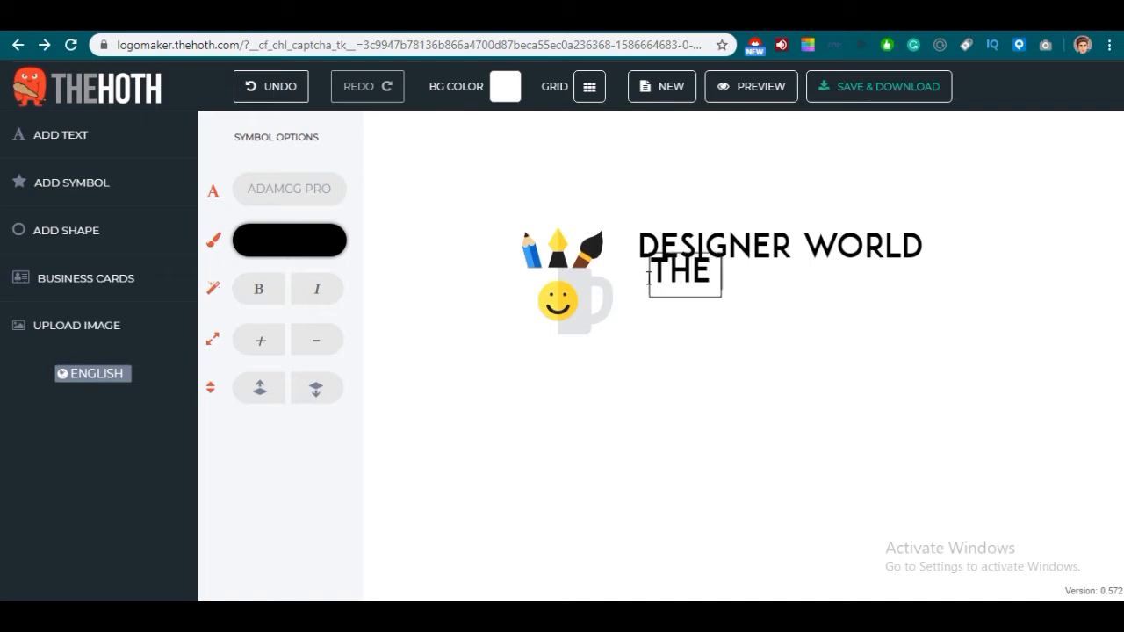
{"action": "type", "text": " RIG"}
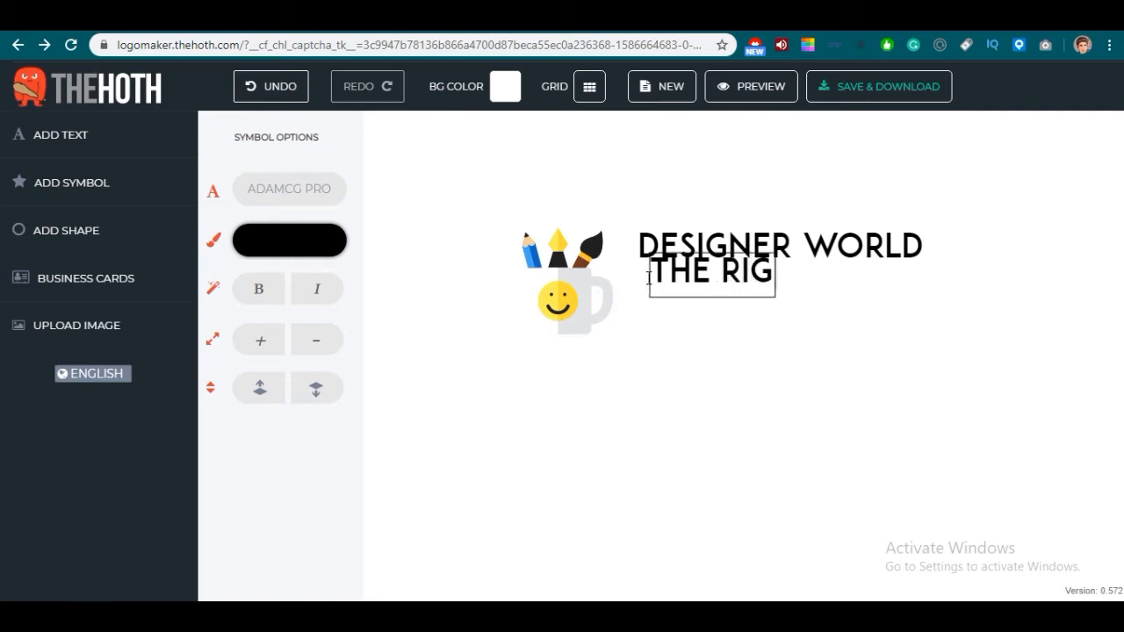
{"action": "type", "text": "HT WAY"}
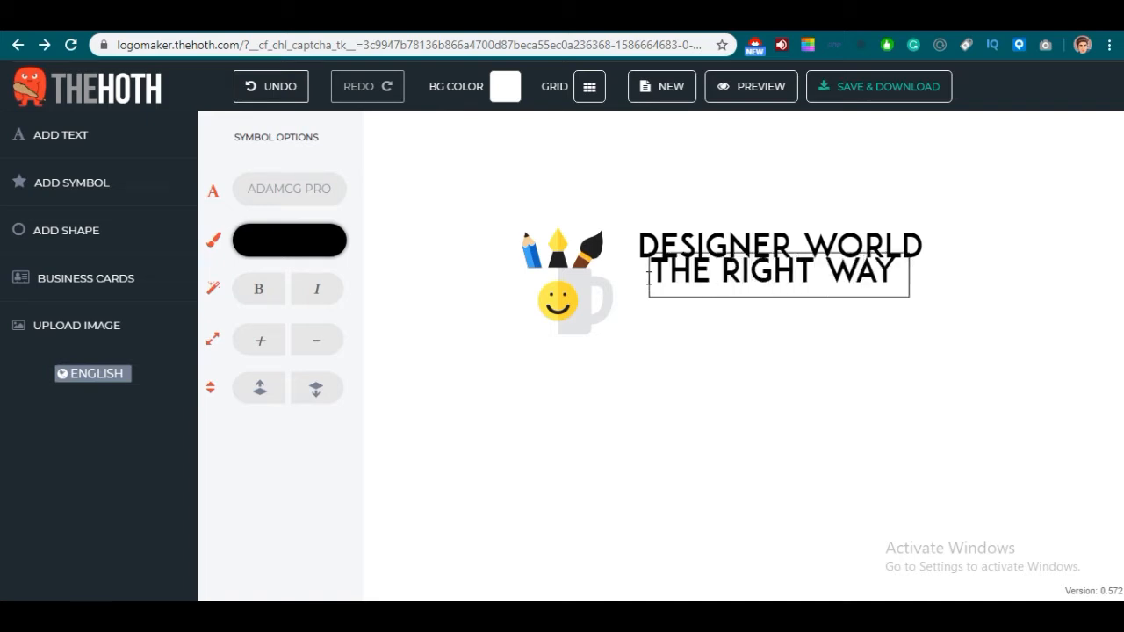
{"action": "left_click", "coordinate": [701, 397]}
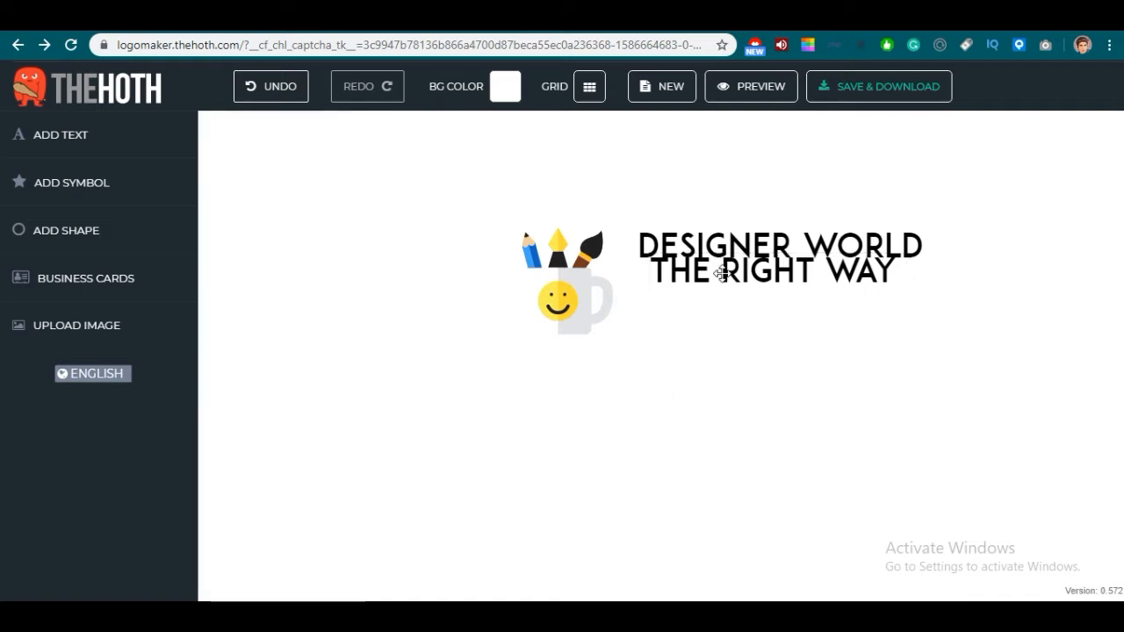
{"action": "left_click", "coordinate": [721, 273]}
{"action": "left_click_drag", "start_coordinate": [720, 279], "coordinate": [709, 316]}
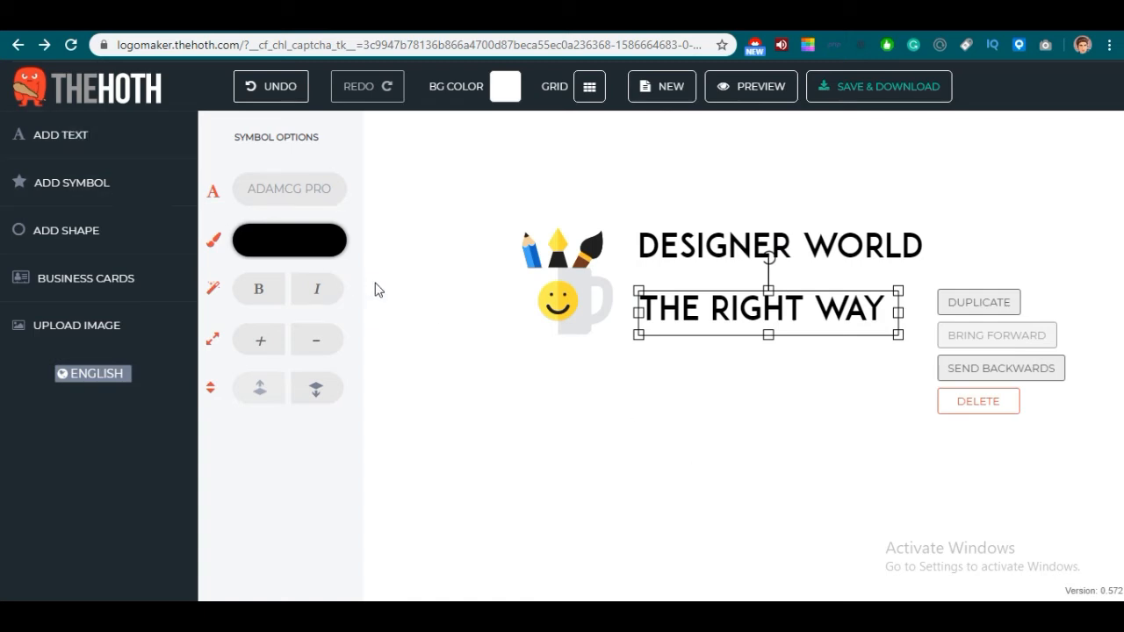
Recolour the right half of the mug symbol's smiley and pen nib to dark brown #692f08
{"action": "left_click", "coordinate": [558, 309]}
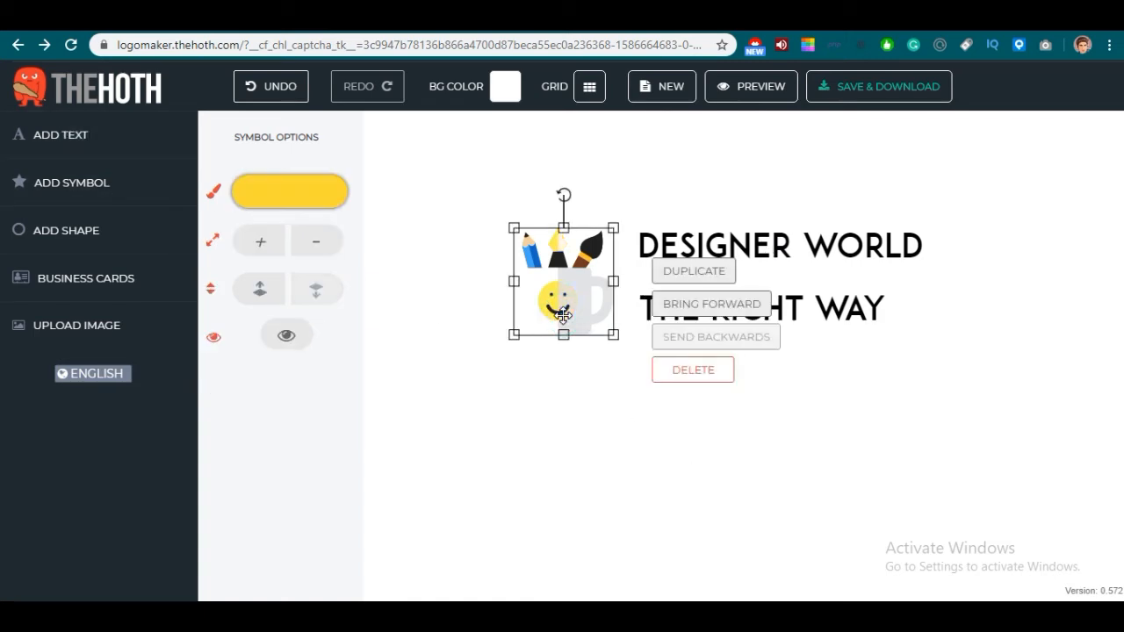
{"action": "left_click", "coordinate": [296, 188]}
{"action": "left_click", "coordinate": [407, 203]}
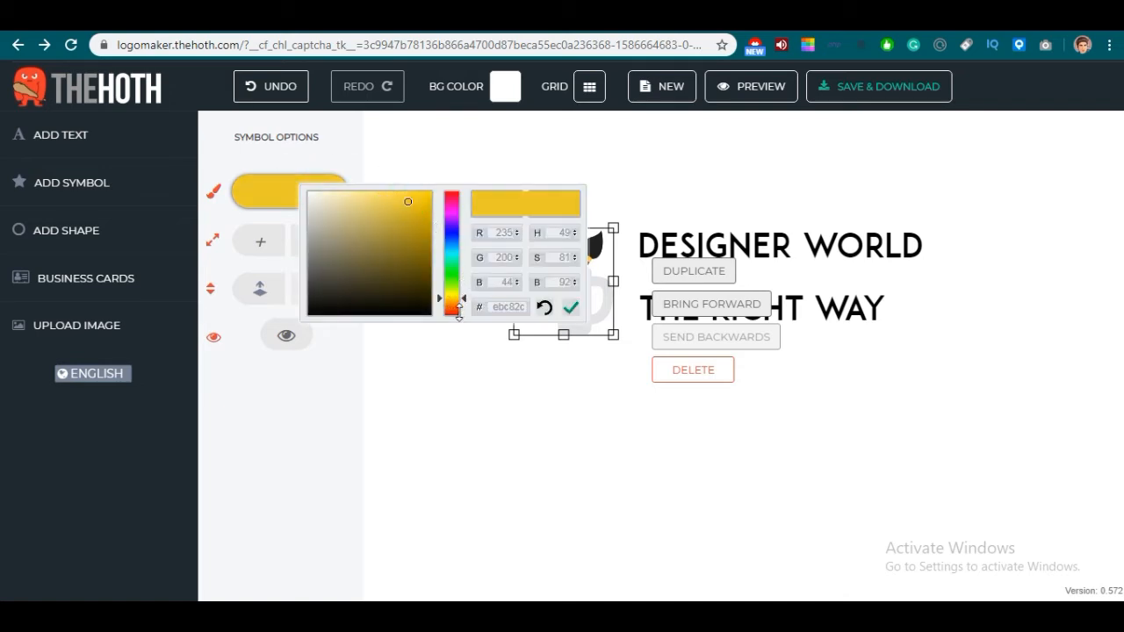
{"action": "left_click", "coordinate": [453, 307]}
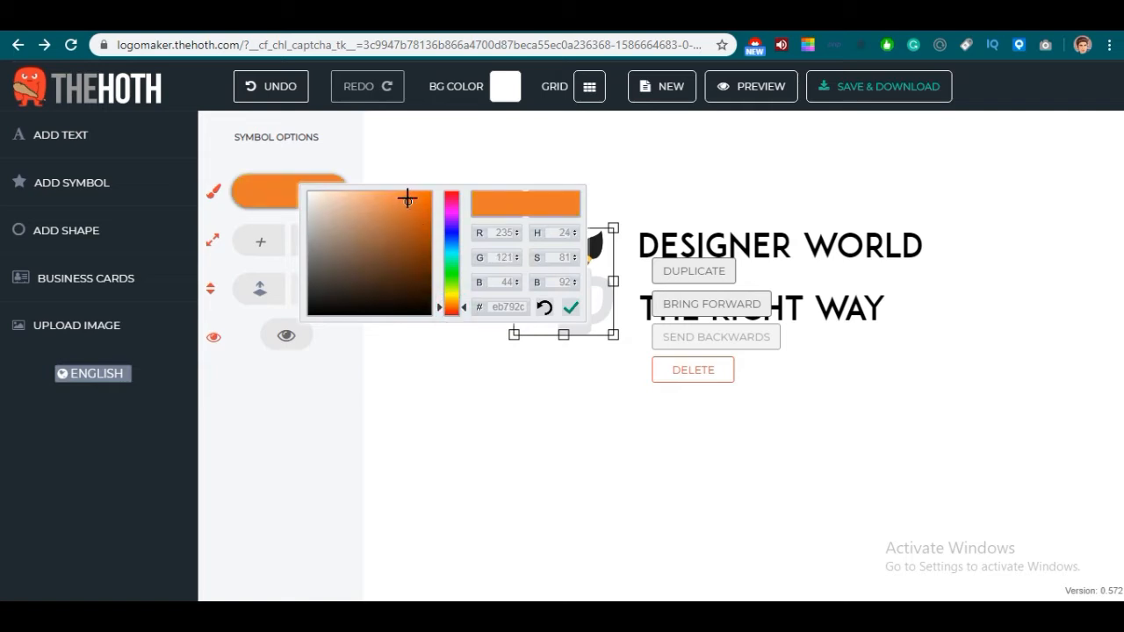
{"action": "left_click", "coordinate": [422, 264]}
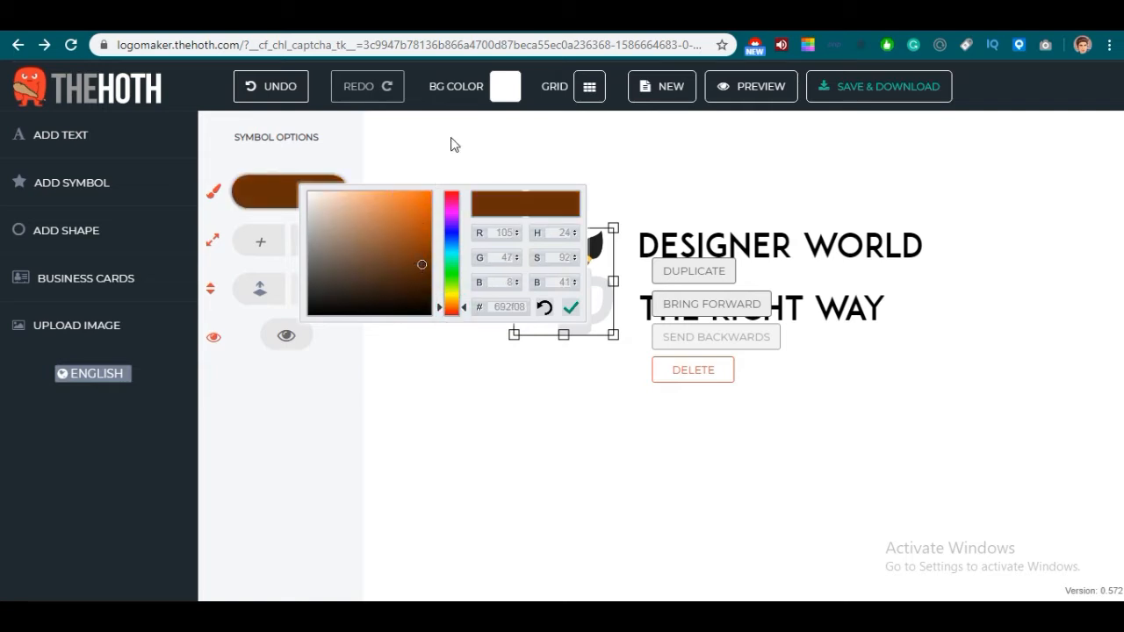
{"action": "left_click", "coordinate": [453, 143]}
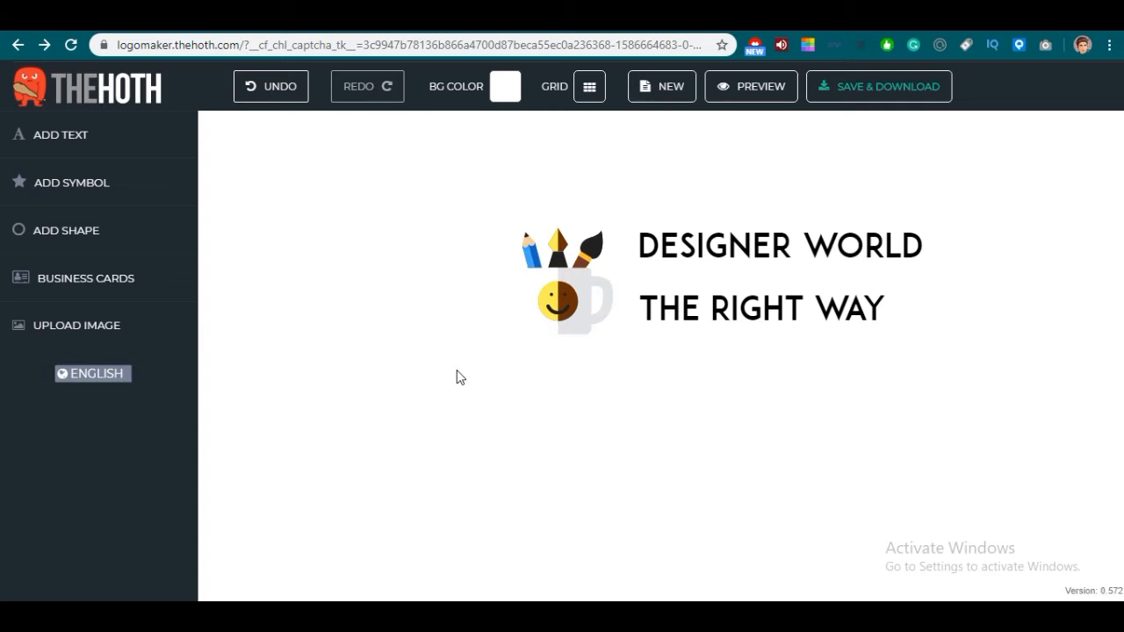
Change the font of the "THE RIGHT WAY" tagline to GochiHand Regular
{"action": "left_click", "coordinate": [689, 317]}
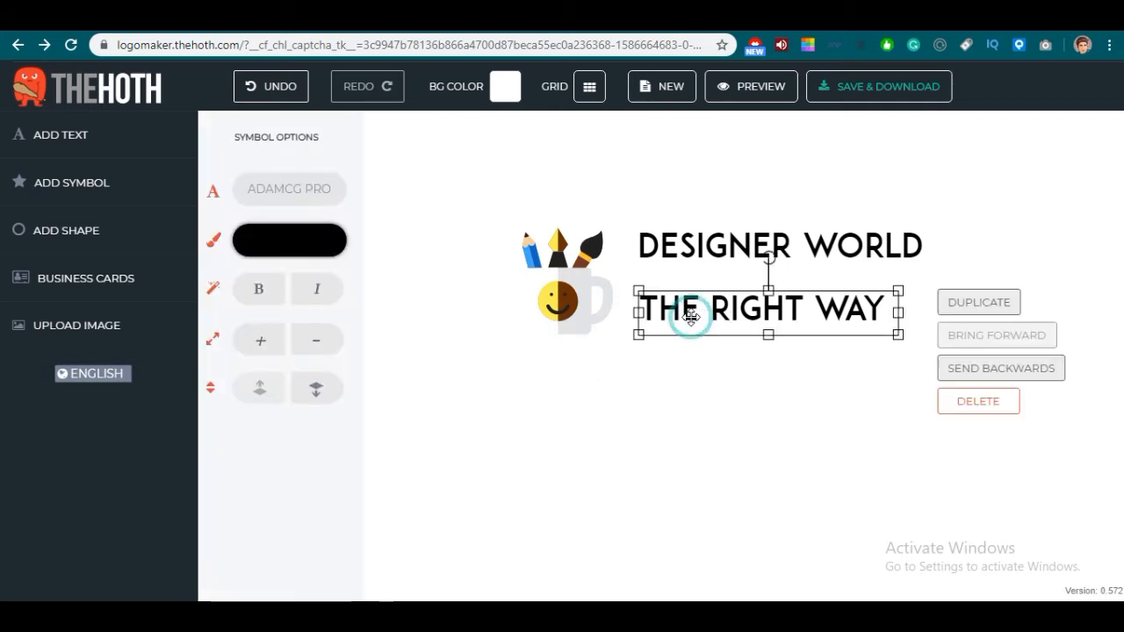
{"action": "double_click", "coordinate": [885, 312]}
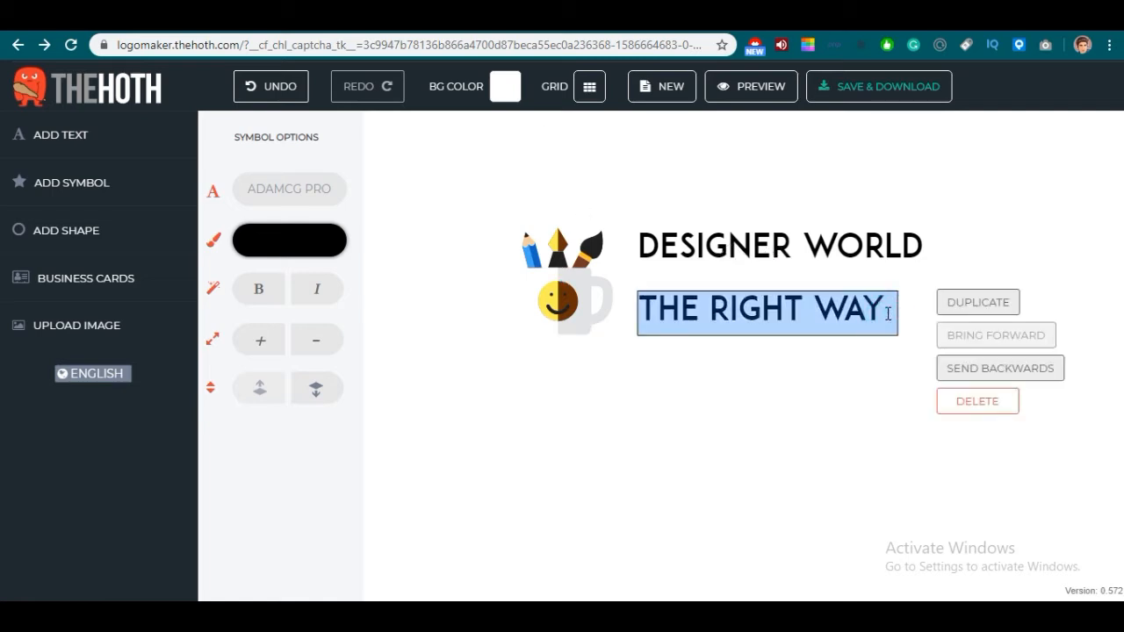
{"action": "left_click", "coordinate": [296, 209]}
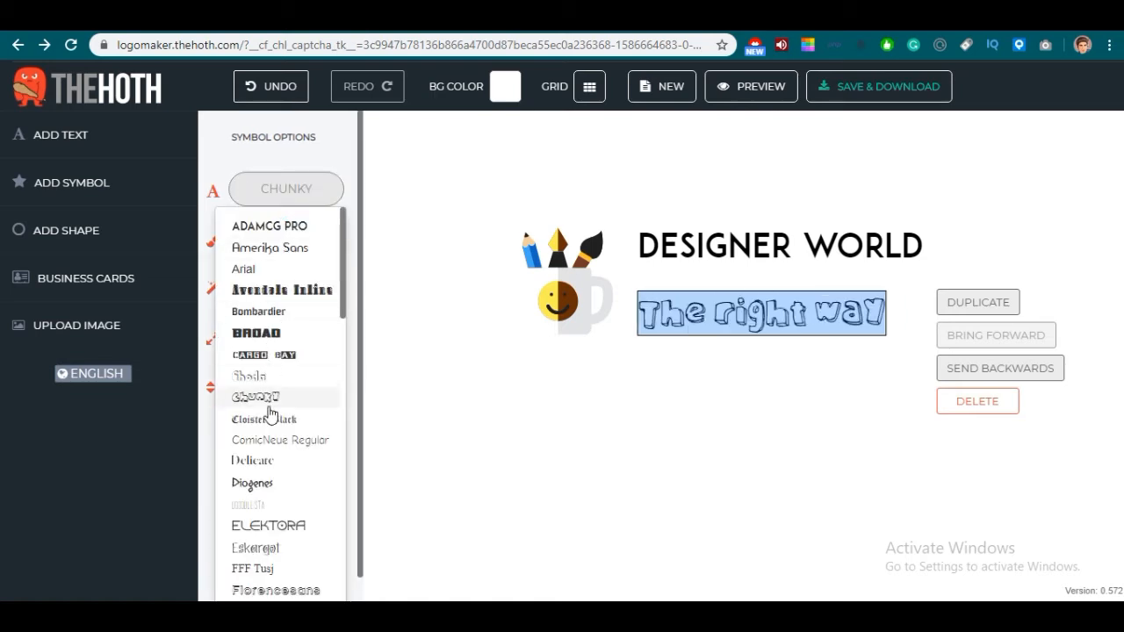
{"action": "left_click", "coordinate": [274, 440]}
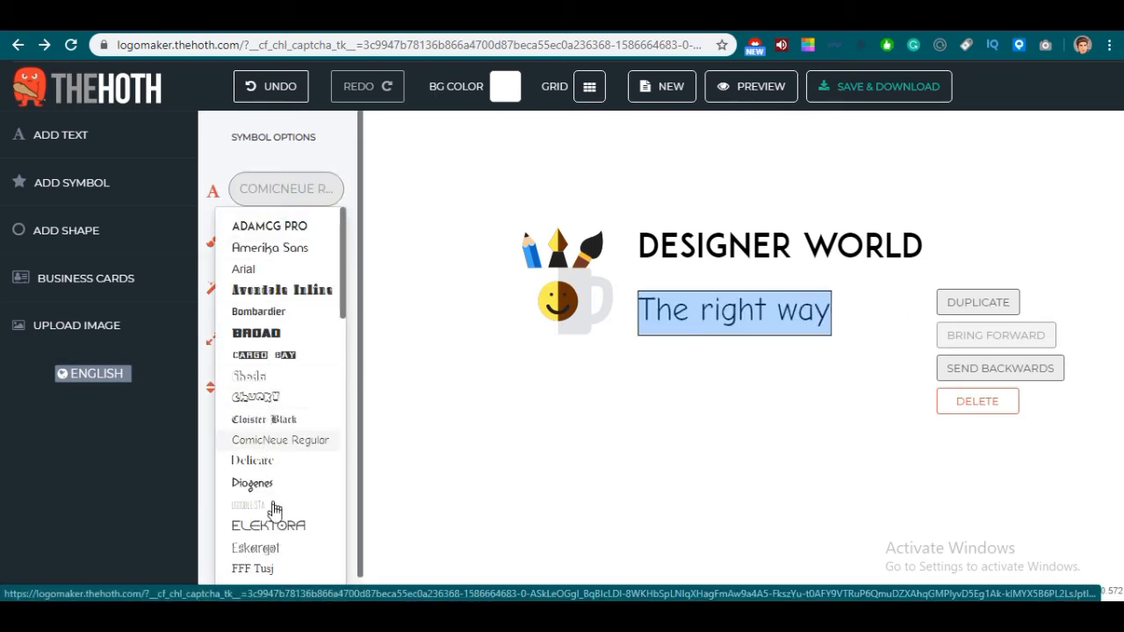
{"action": "left_click", "coordinate": [275, 548]}
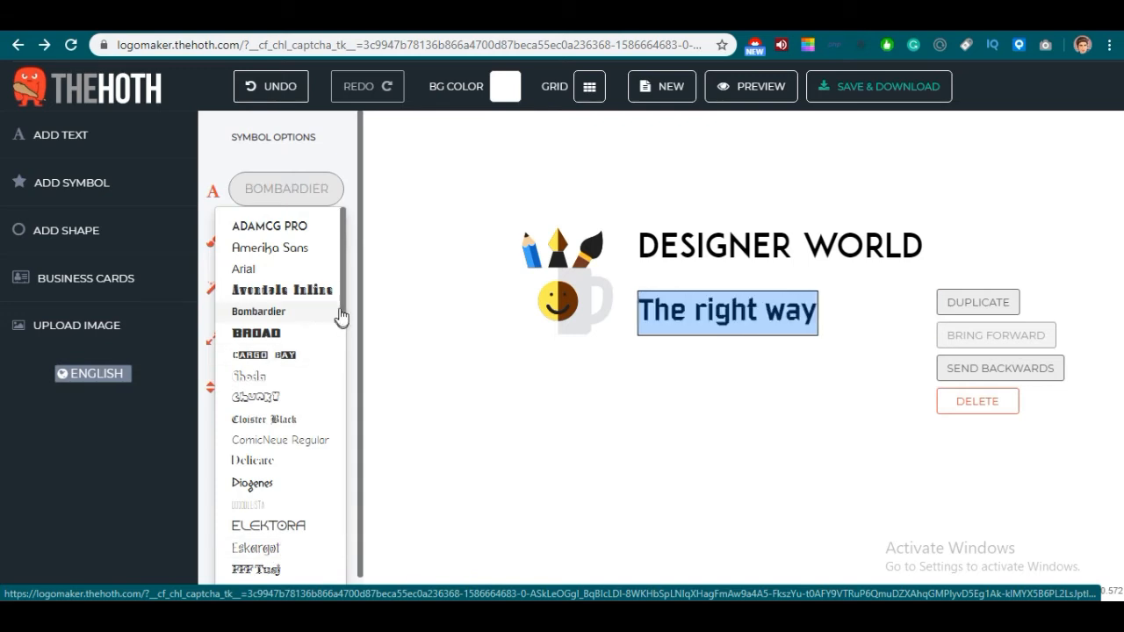
{"action": "left_click_drag", "start_coordinate": [340, 313], "coordinate": [347, 350]}
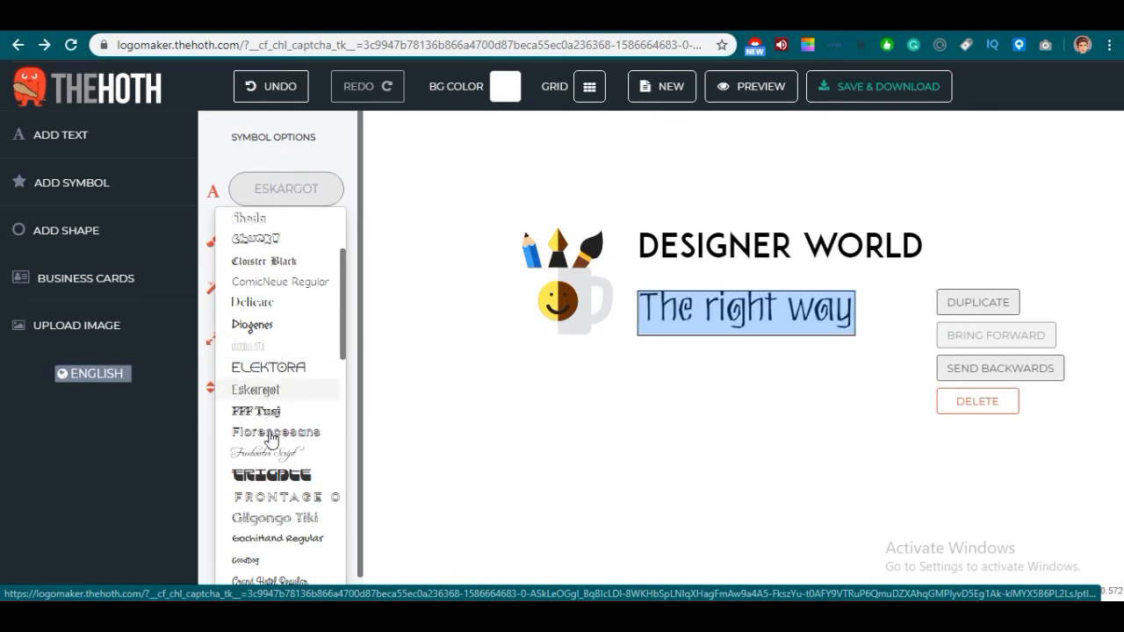
{"action": "left_click", "coordinate": [275, 539]}
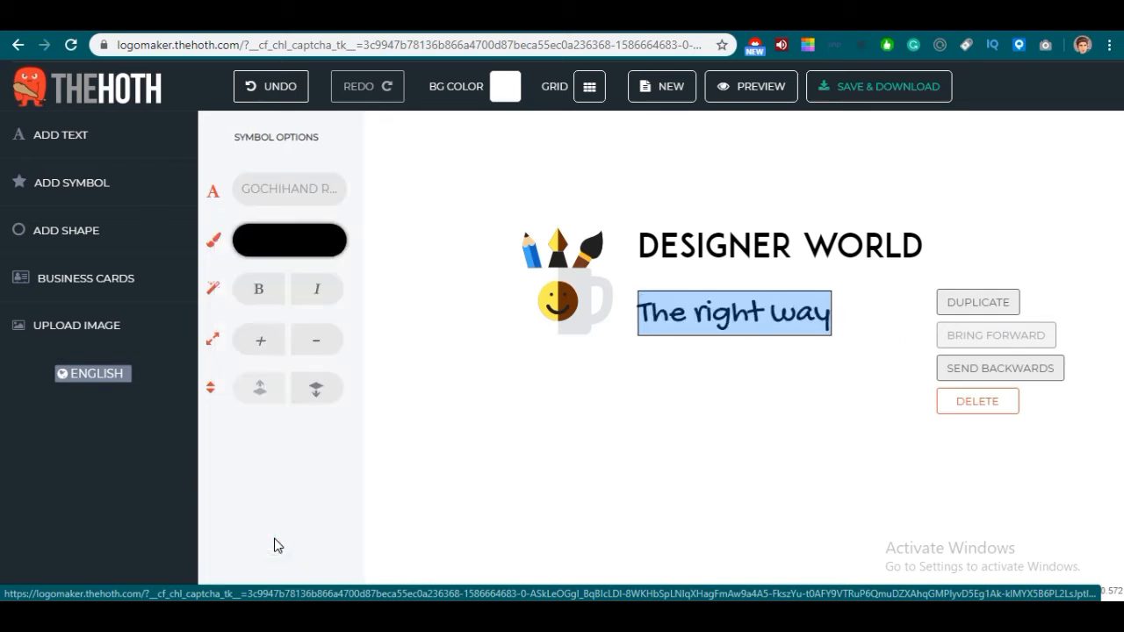
Recolour the "The right way" tagline to orange #ff4f19
{"action": "left_click", "coordinate": [298, 253]}
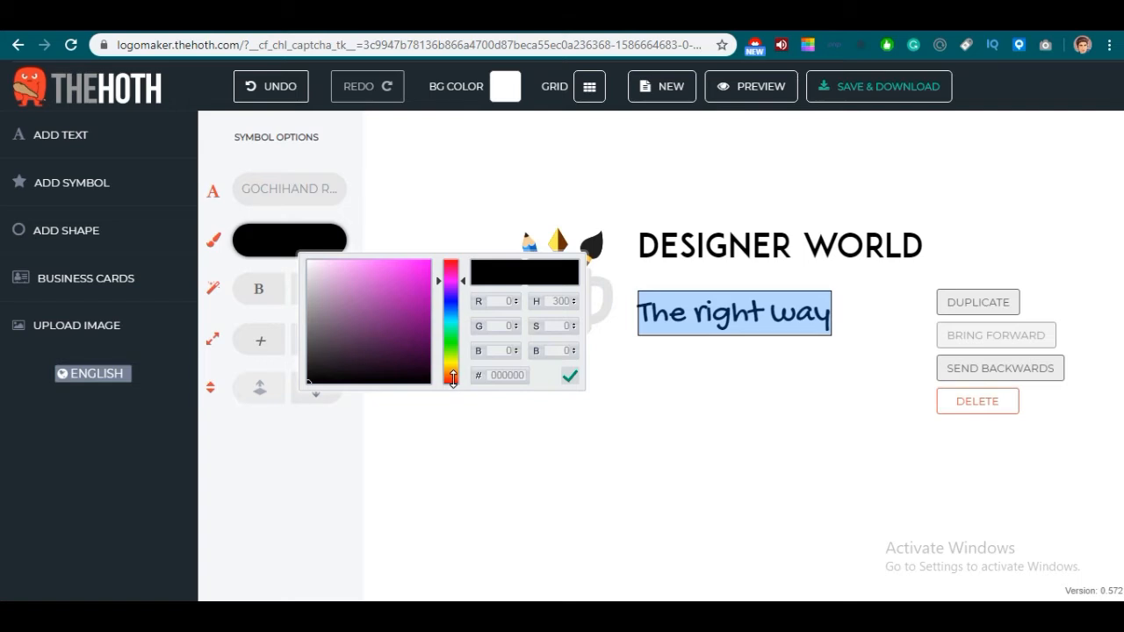
{"action": "left_click", "coordinate": [453, 378]}
{"action": "left_click_drag", "start_coordinate": [416, 304], "coordinate": [420, 243]}
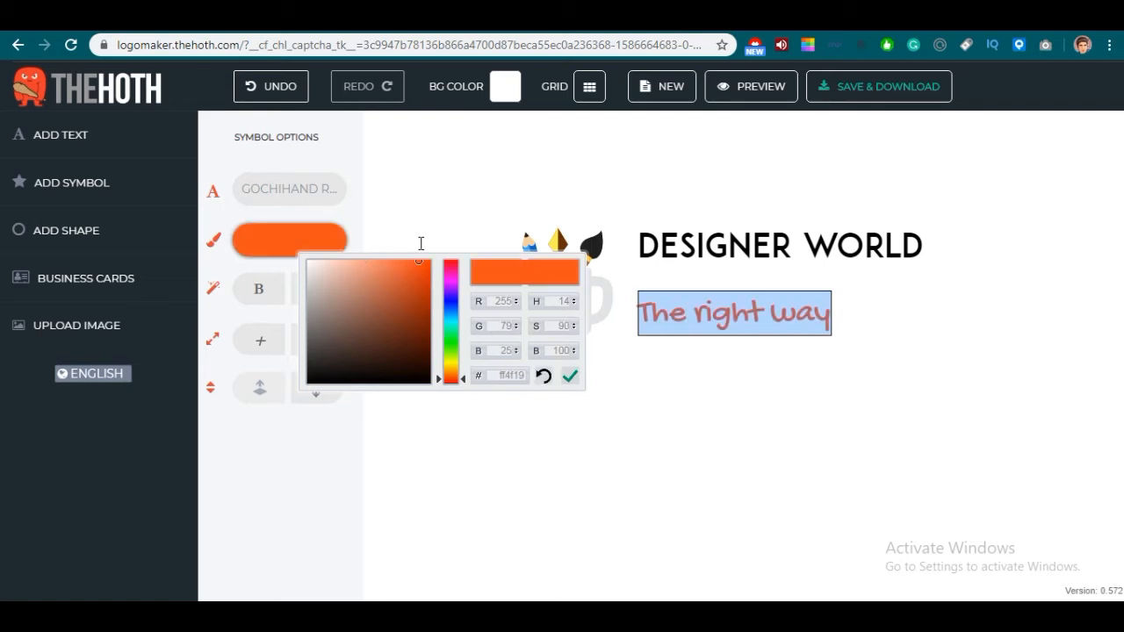
{"action": "left_click", "coordinate": [432, 200]}
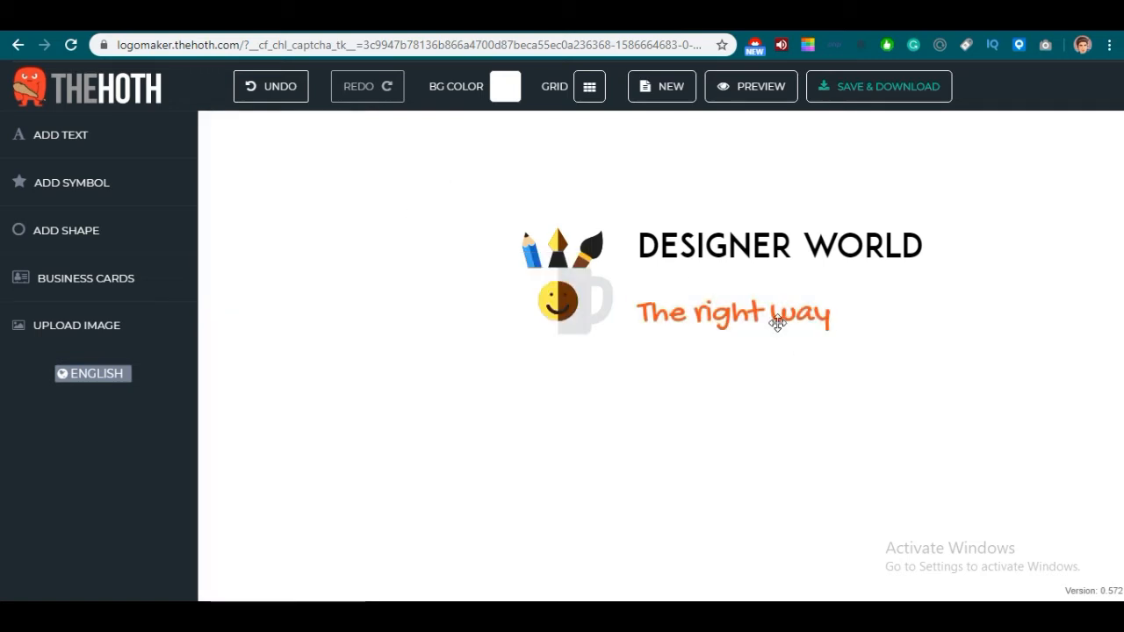
{"action": "left_click", "coordinate": [777, 322]}
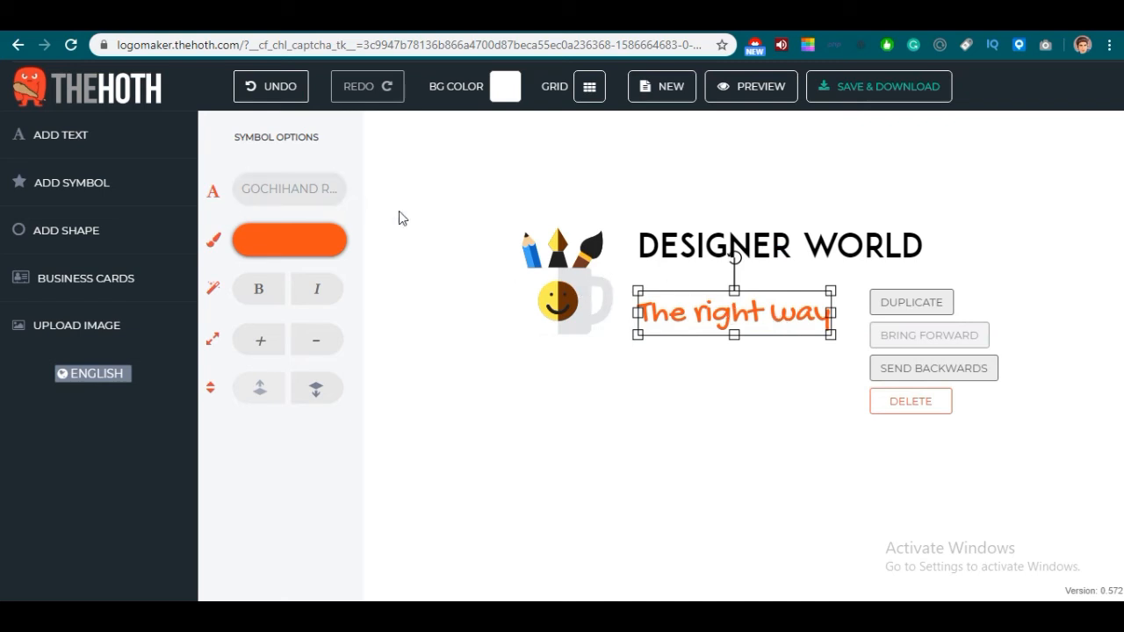
Set the "DESIGNER WORLD" text in the Manifesto font and position it closer to the tagline, with their left edges aligned
{"action": "mouse_move", "coordinate": [773, 237]}
{"action": "left_mouse_down"}
{"action": "mouse_move", "coordinate": [762, 246]}
{"action": "mouse_move", "coordinate": [775, 250]}
{"action": "left_mouse_up"}
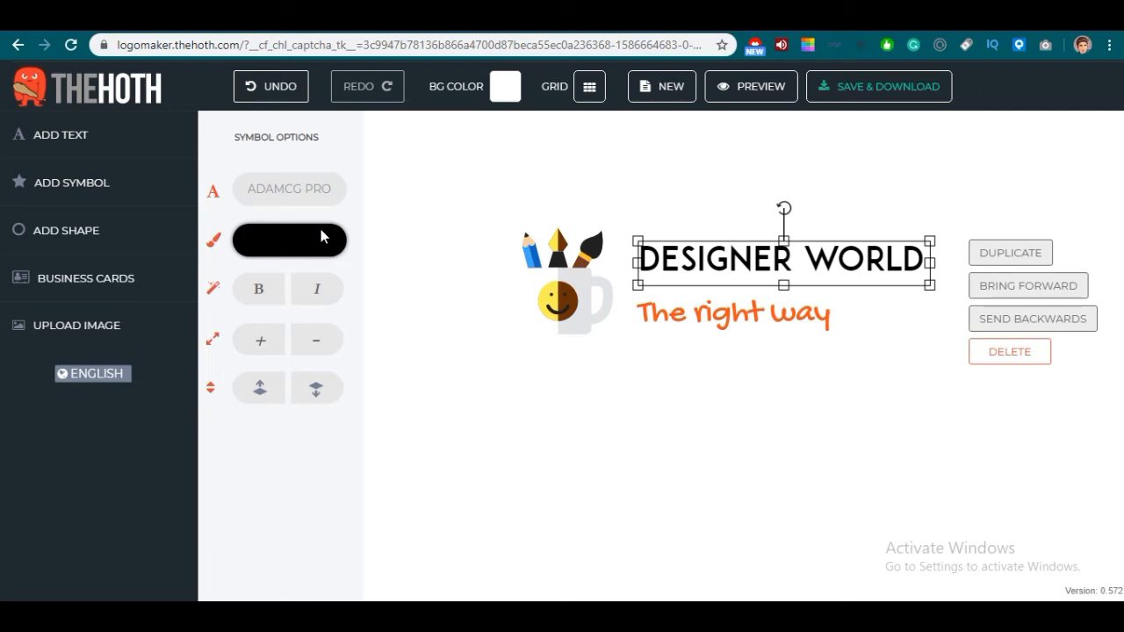
{"action": "left_click", "coordinate": [311, 198]}
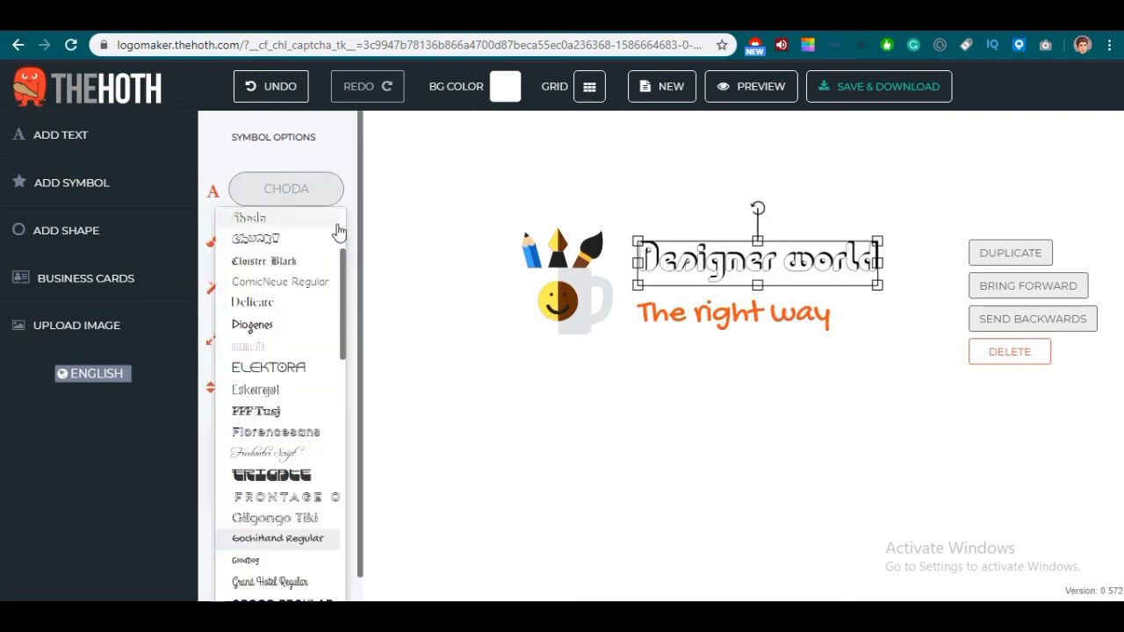
{"action": "left_click_drag", "start_coordinate": [343, 288], "coordinate": [346, 332]}
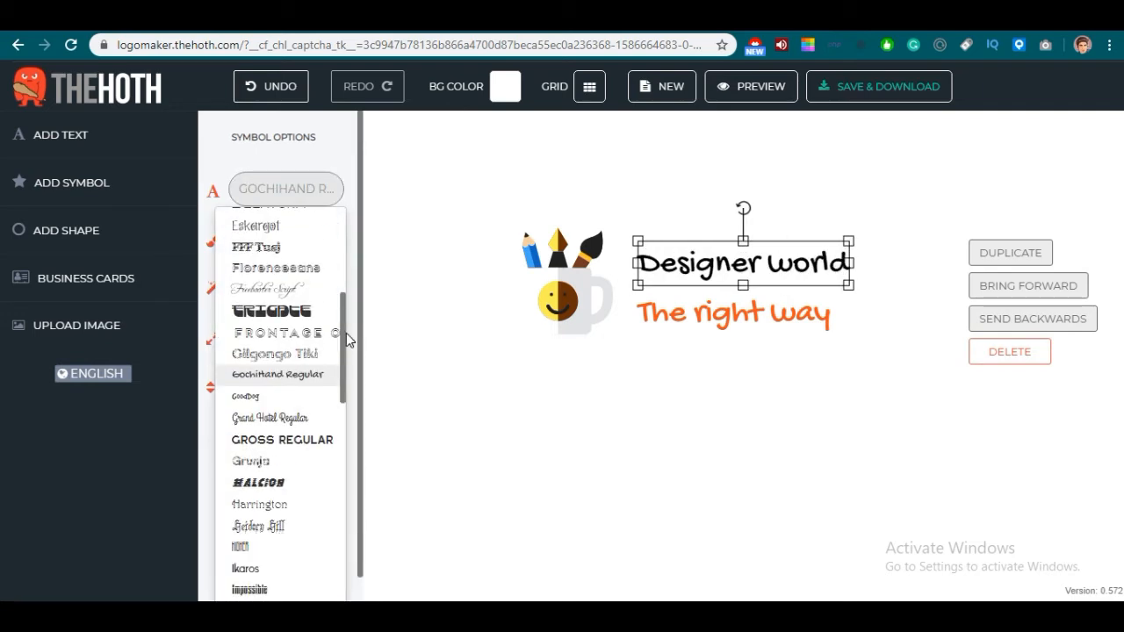
{"action": "left_click", "coordinate": [306, 354]}
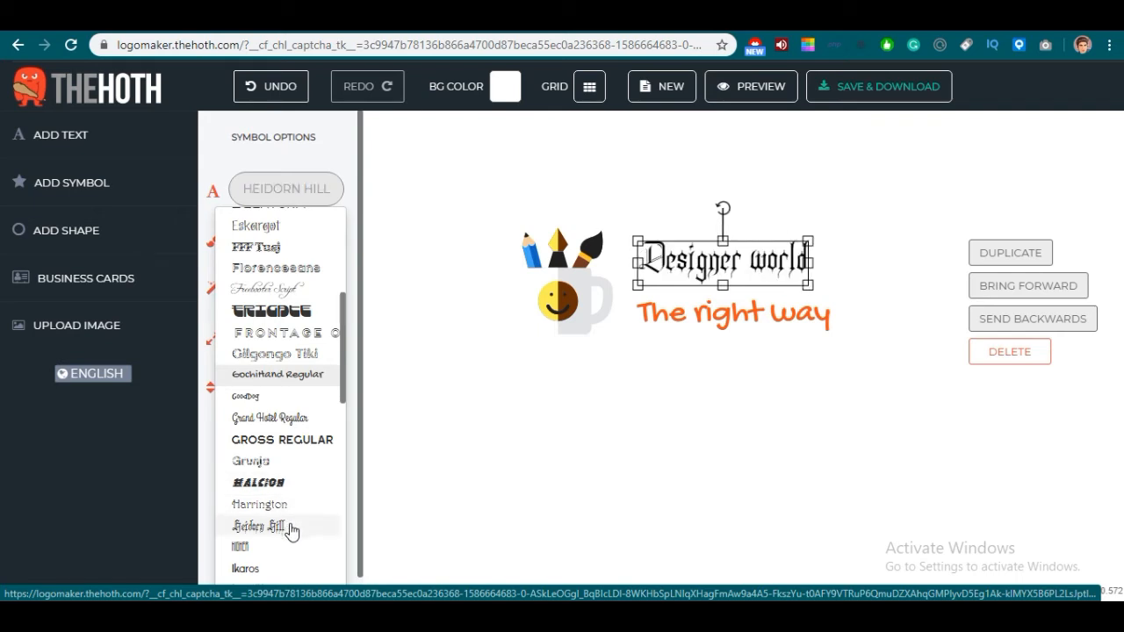
{"action": "left_click_drag", "start_coordinate": [342, 376], "coordinate": [348, 470]}
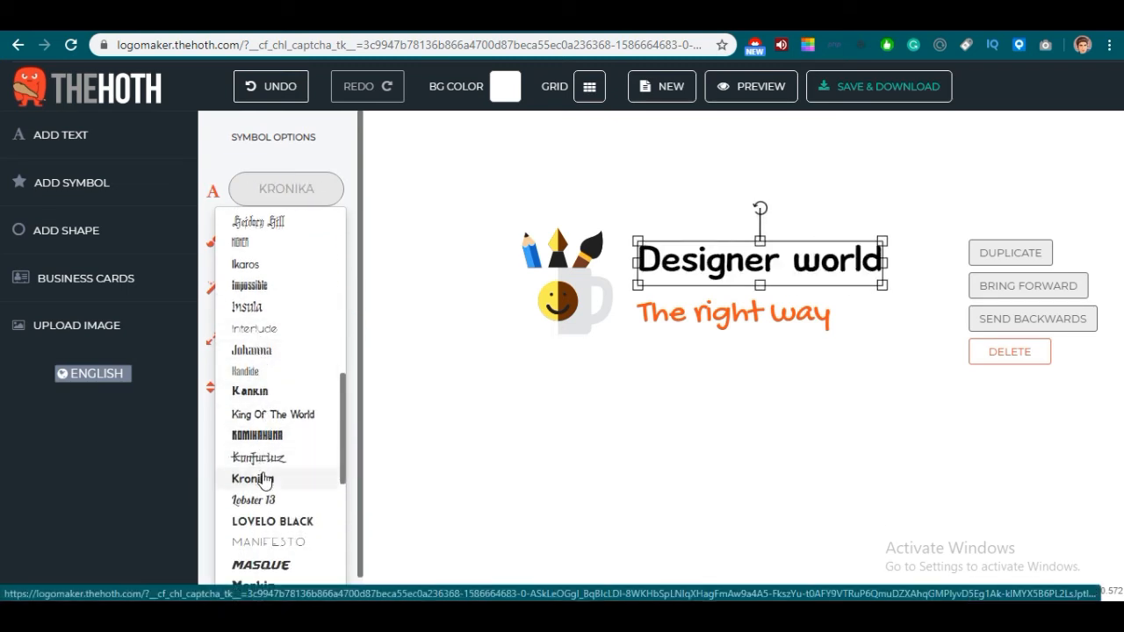
{"action": "left_click", "coordinate": [270, 542]}
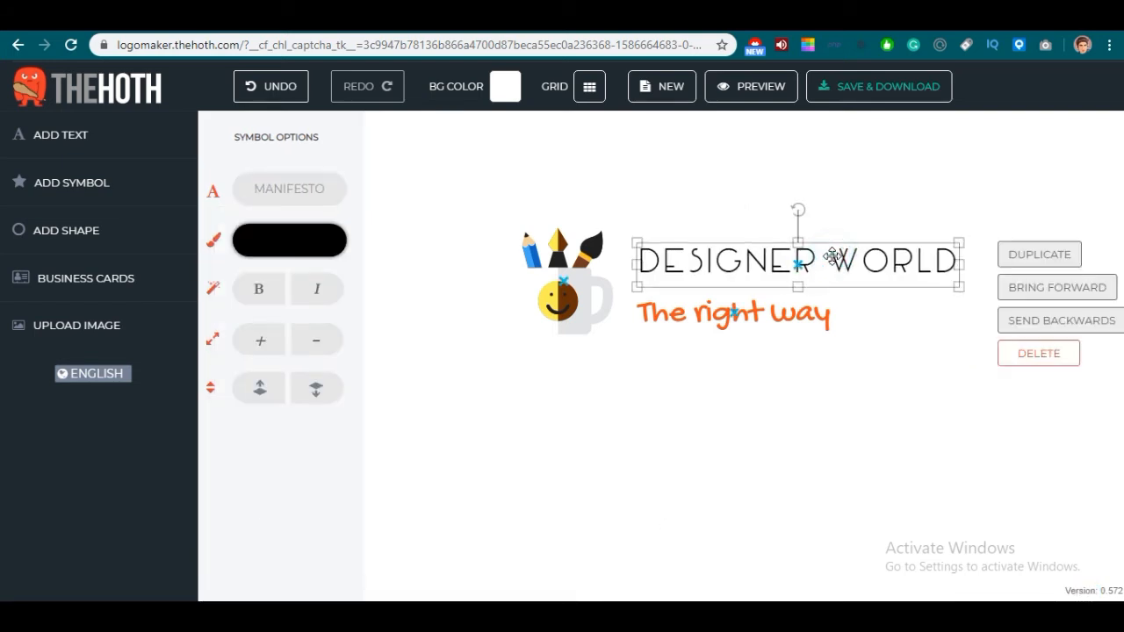
{"action": "left_click", "coordinate": [890, 348]}
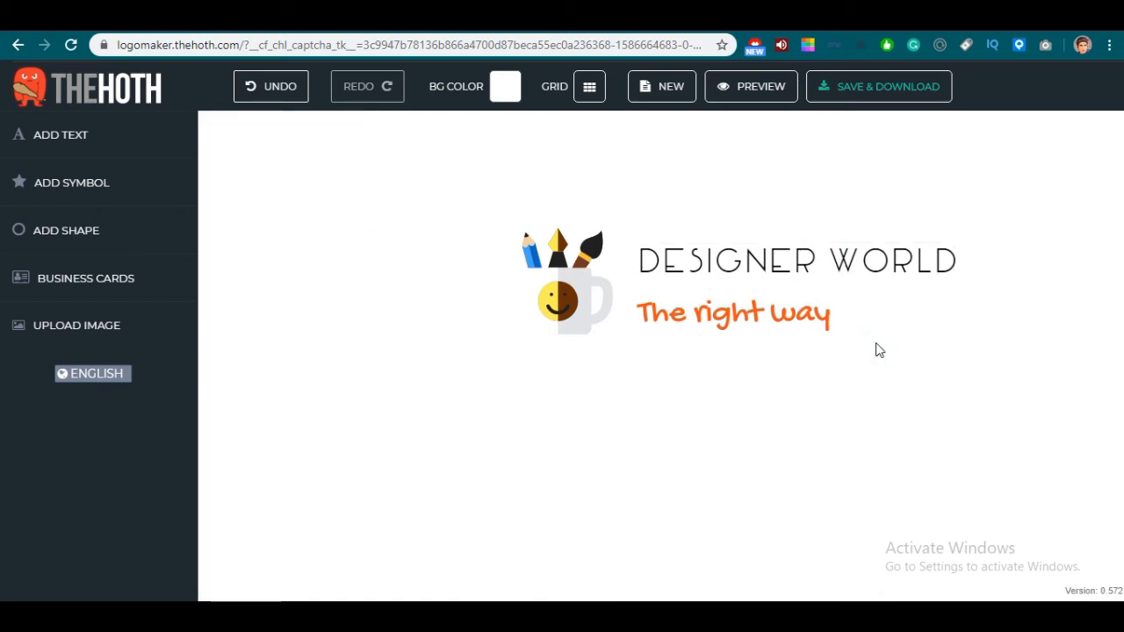
{"action": "left_click", "coordinate": [804, 323]}
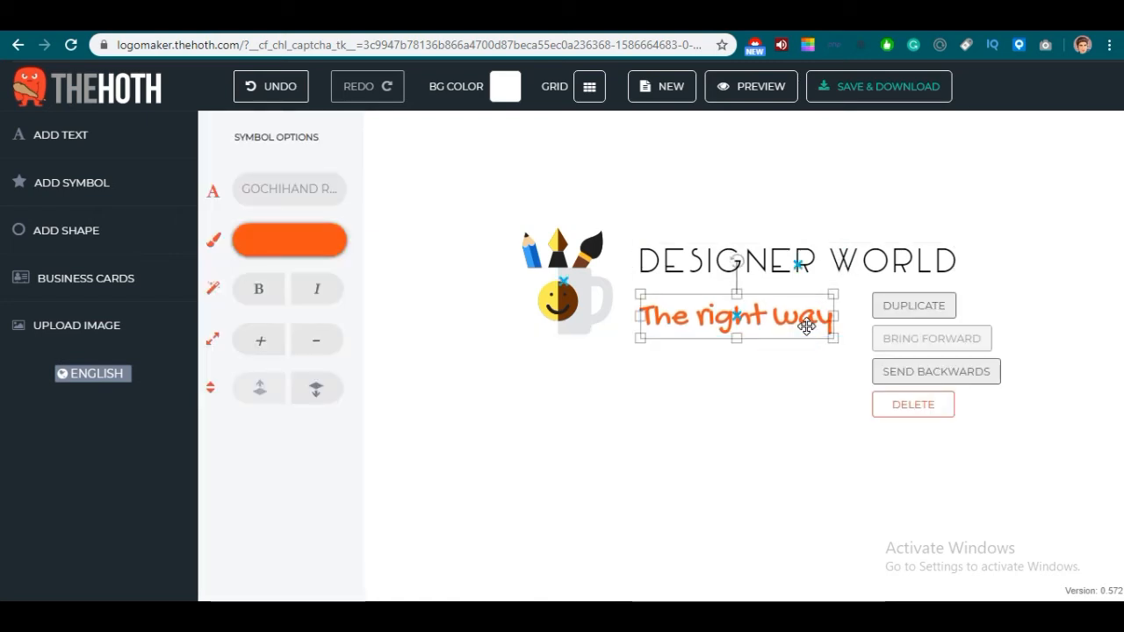
{"action": "left_click", "coordinate": [802, 425]}
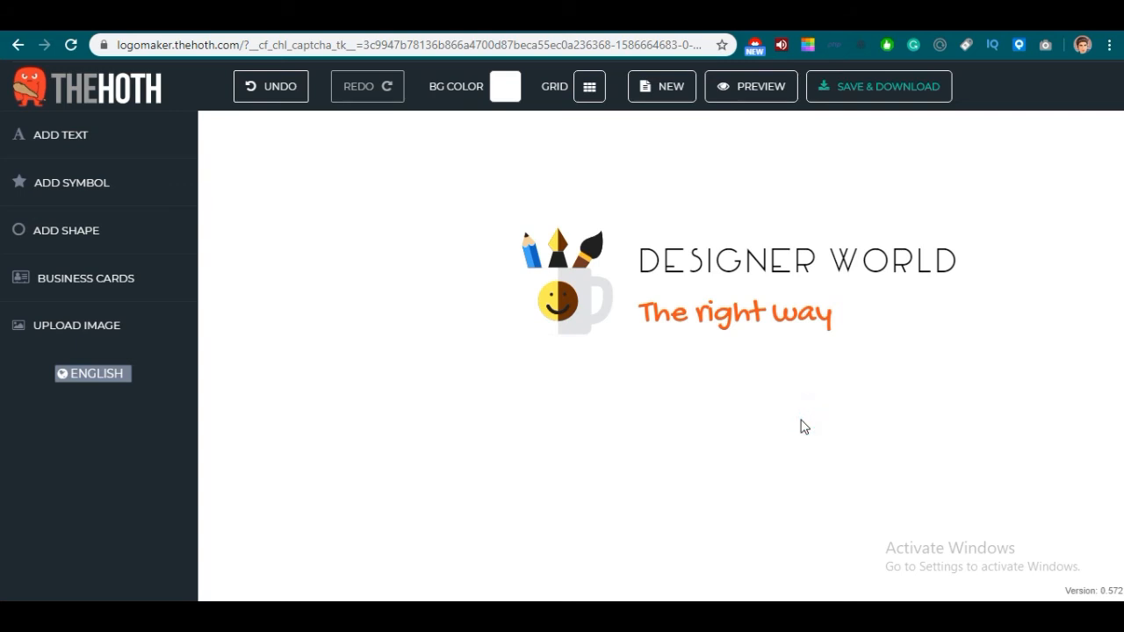
Browse the business card templates and apply the orange and light grey wave design to the logo
{"action": "left_click", "coordinate": [102, 284]}
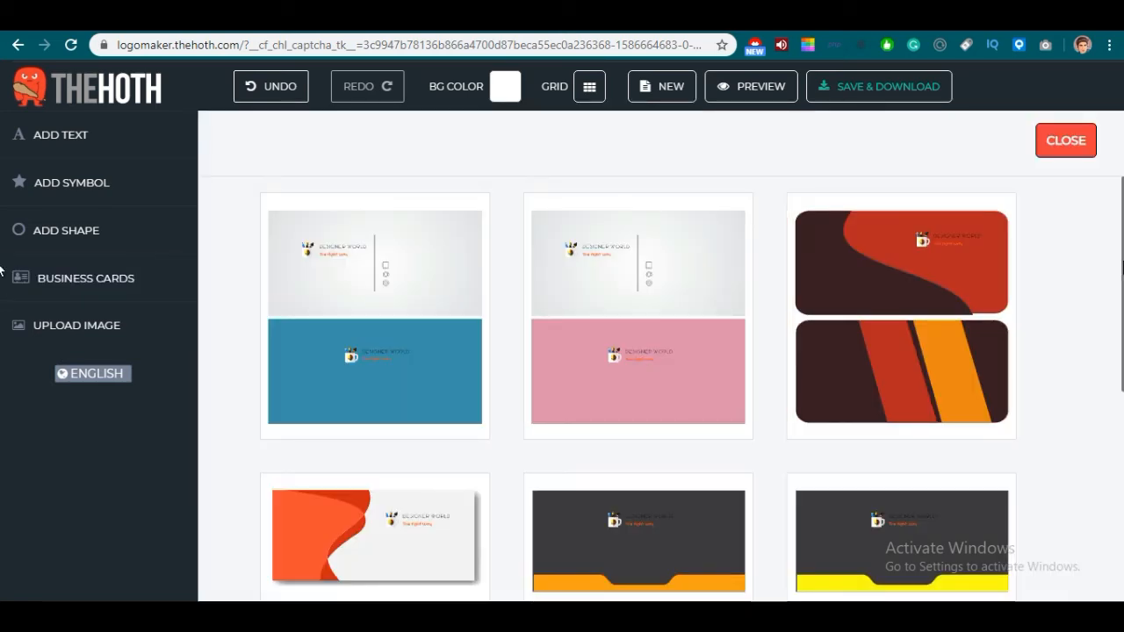
{"action": "scroll", "coordinate": [2, 290], "scroll_direction": "down", "scroll_amount": 4}
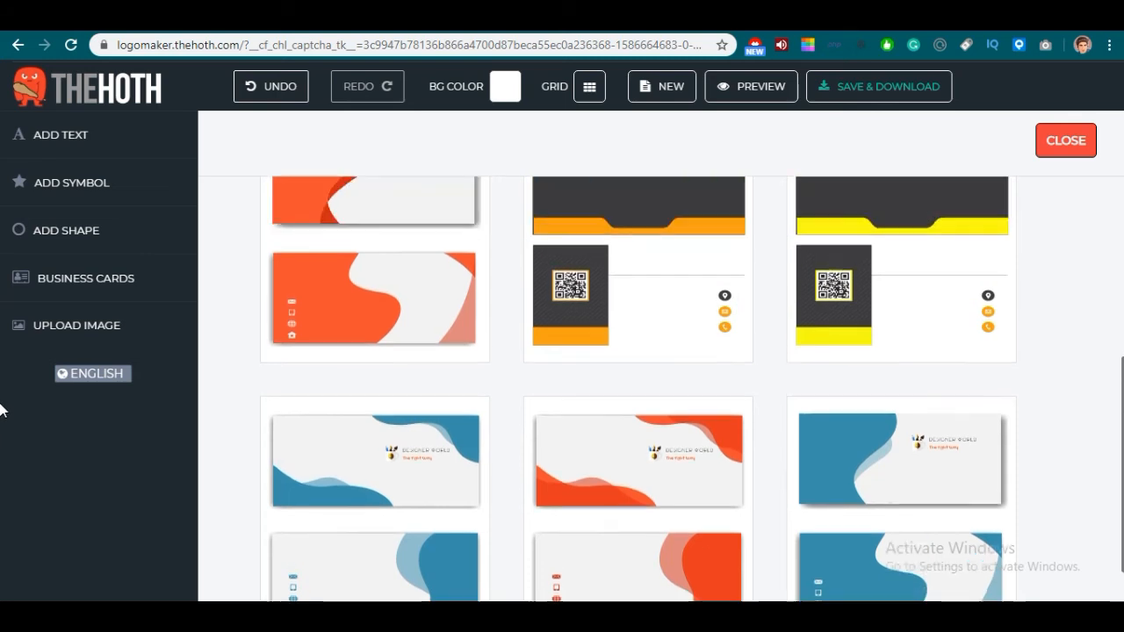
{"action": "scroll", "coordinate": [2, 410], "scroll_direction": "up", "scroll_amount": 1}
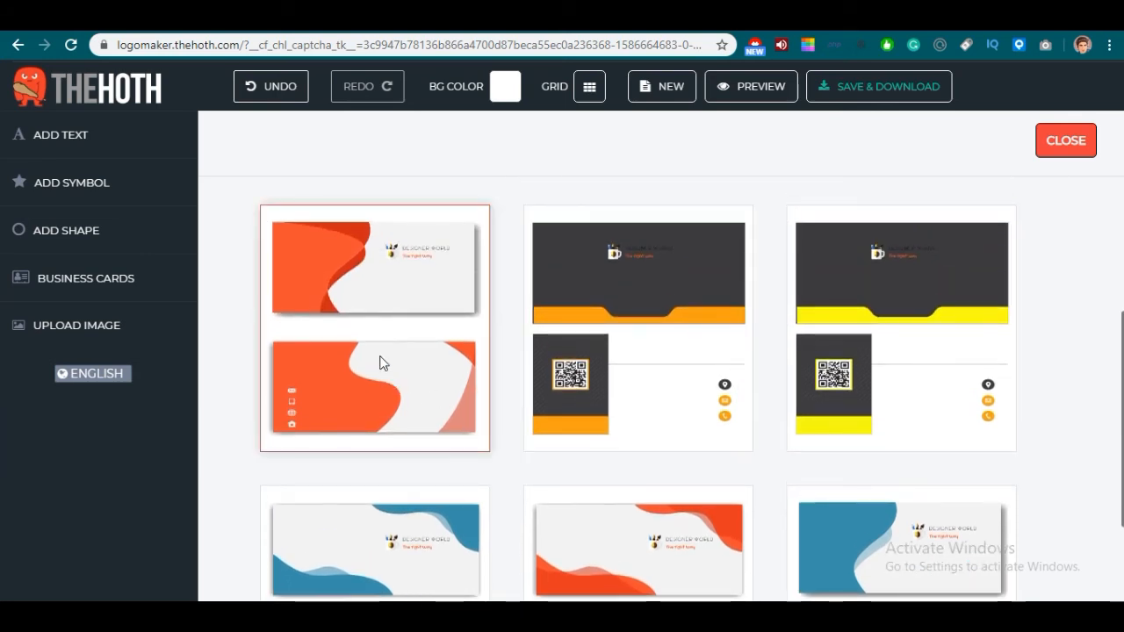
{"action": "left_click", "coordinate": [380, 362]}
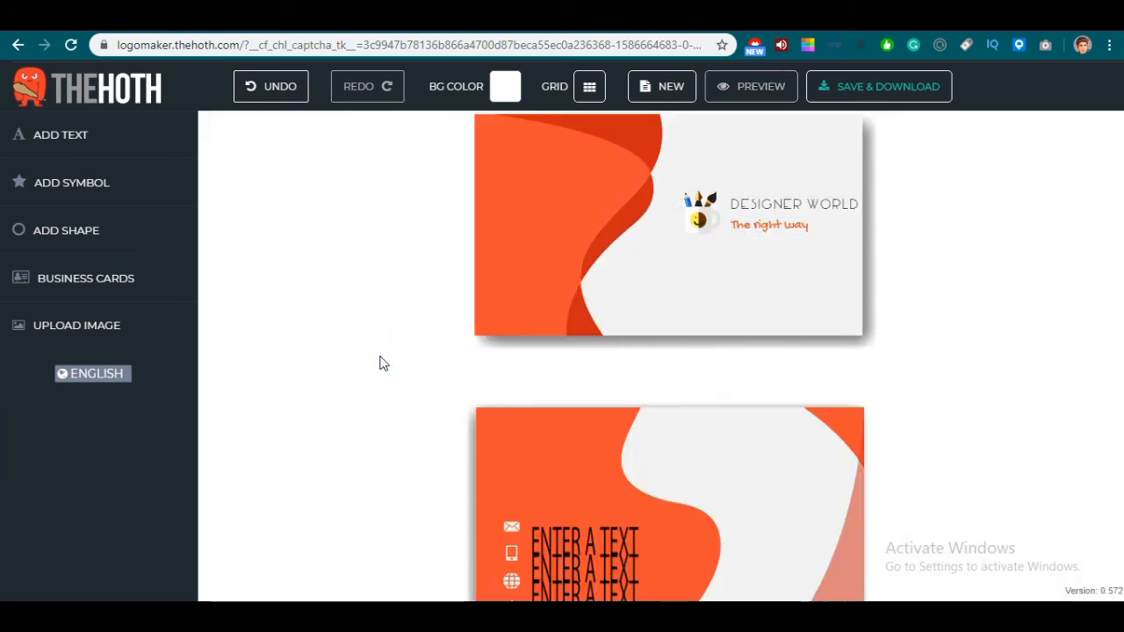
Start saving the logo project for download and go to the e-mail address field
{"action": "left_click", "coordinate": [882, 88]}
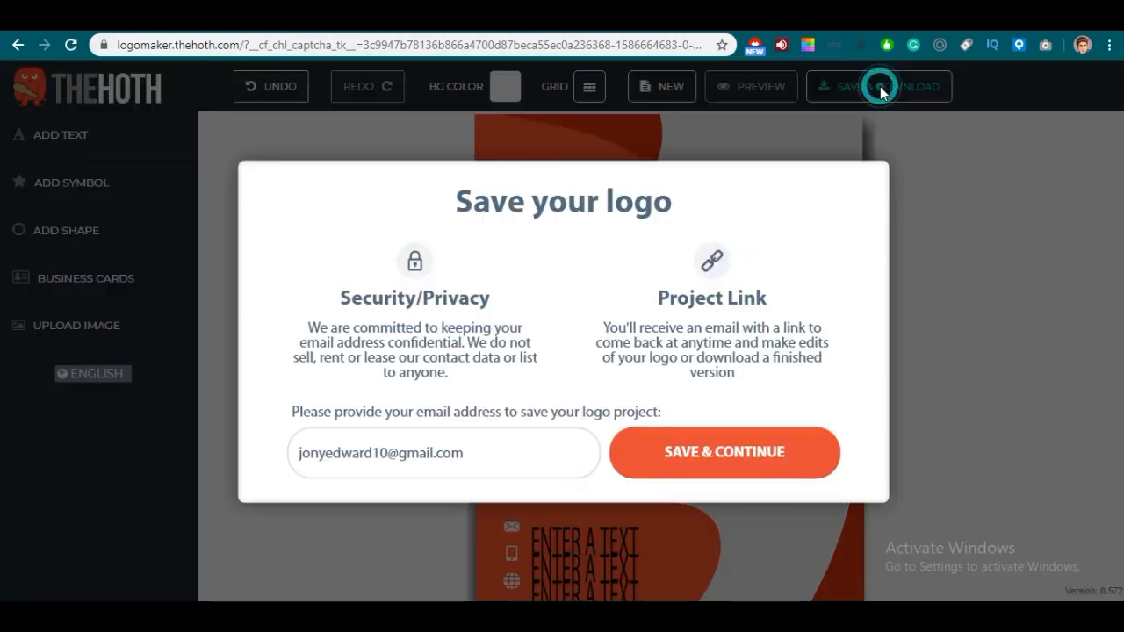
{"action": "left_click", "coordinate": [467, 449]}
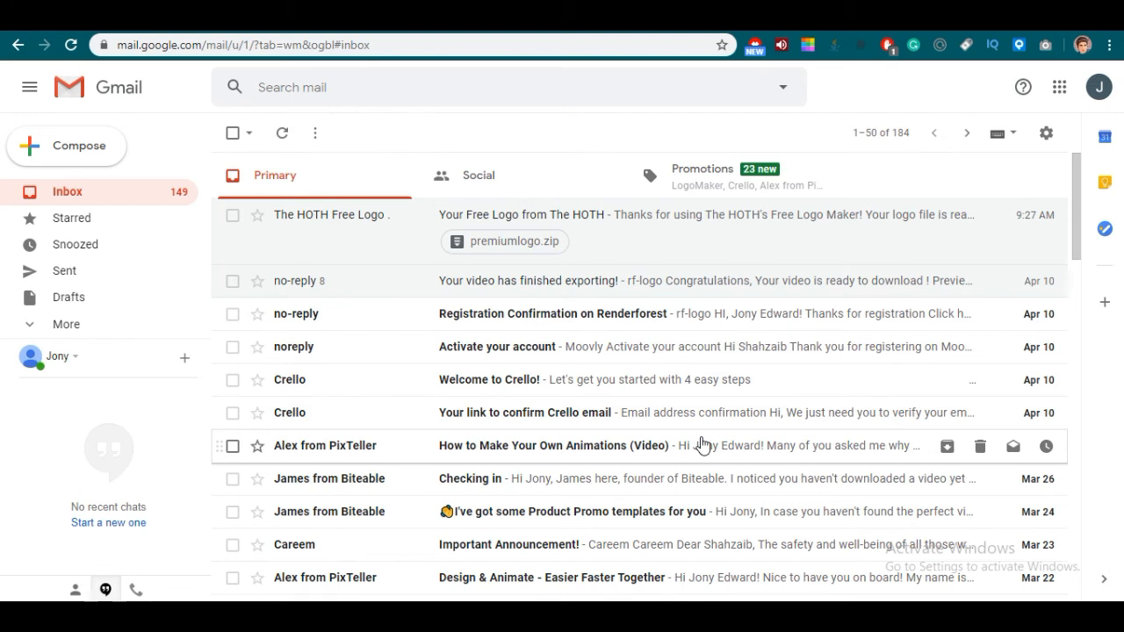
In Gmail, open the "Your Free Logo from The HOTH" message and download its premiumlogo.zip attachment
{"action": "left_click", "coordinate": [641, 242]}
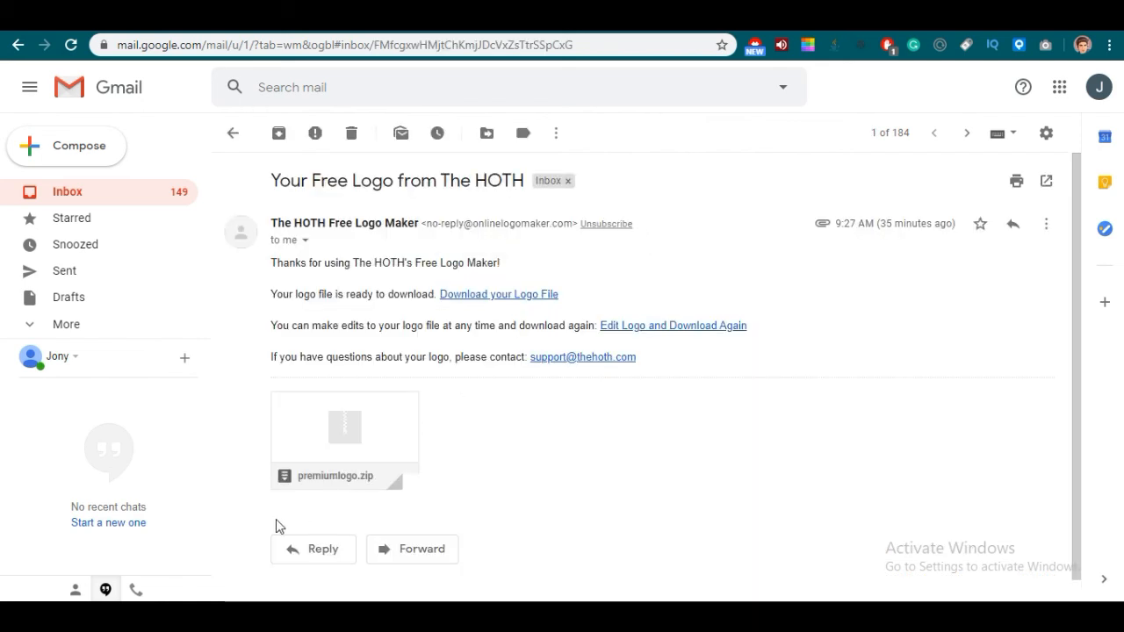
{"action": "mouse_move", "coordinate": [349, 467]}
{"action": "left_click", "coordinate": [308, 478]}
{"action": "left_click", "coordinate": [307, 476]}
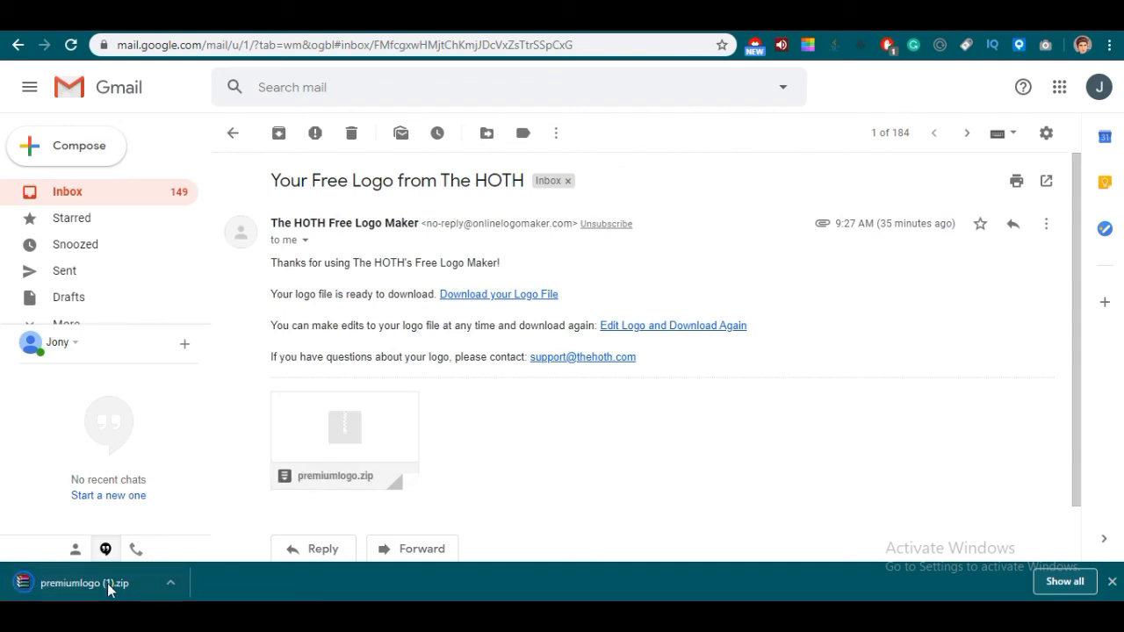
Open the downloaded premiumlogo (1).zip in WinRAR, dismiss the extra WinRAR window and examine the file formats in the archive
{"action": "left_click", "coordinate": [110, 587]}
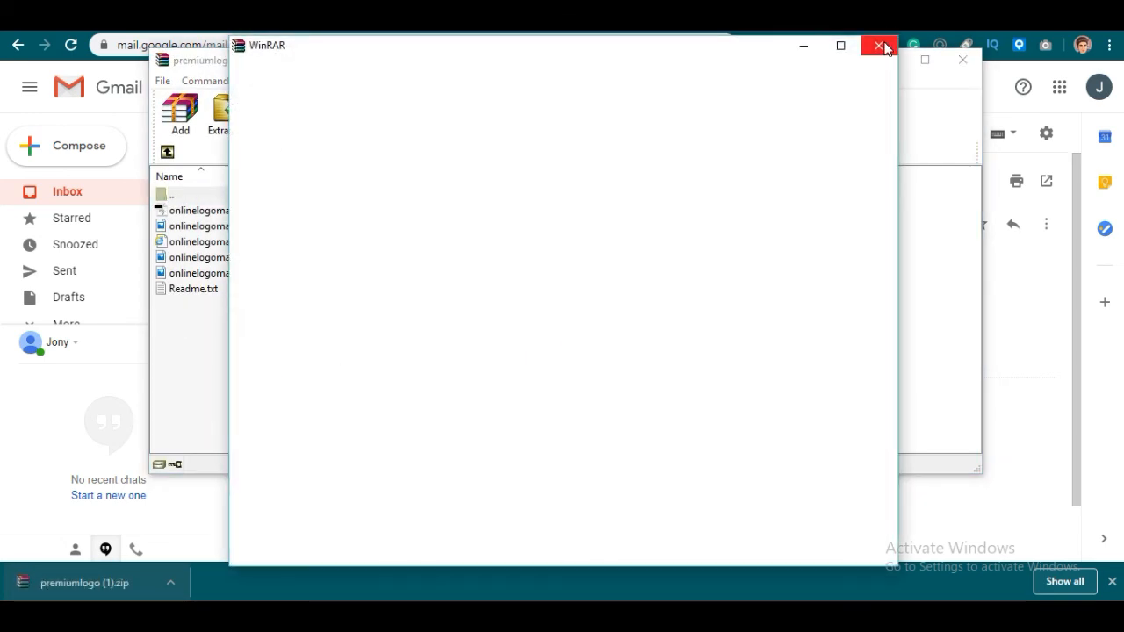
{"action": "left_click", "coordinate": [884, 48]}
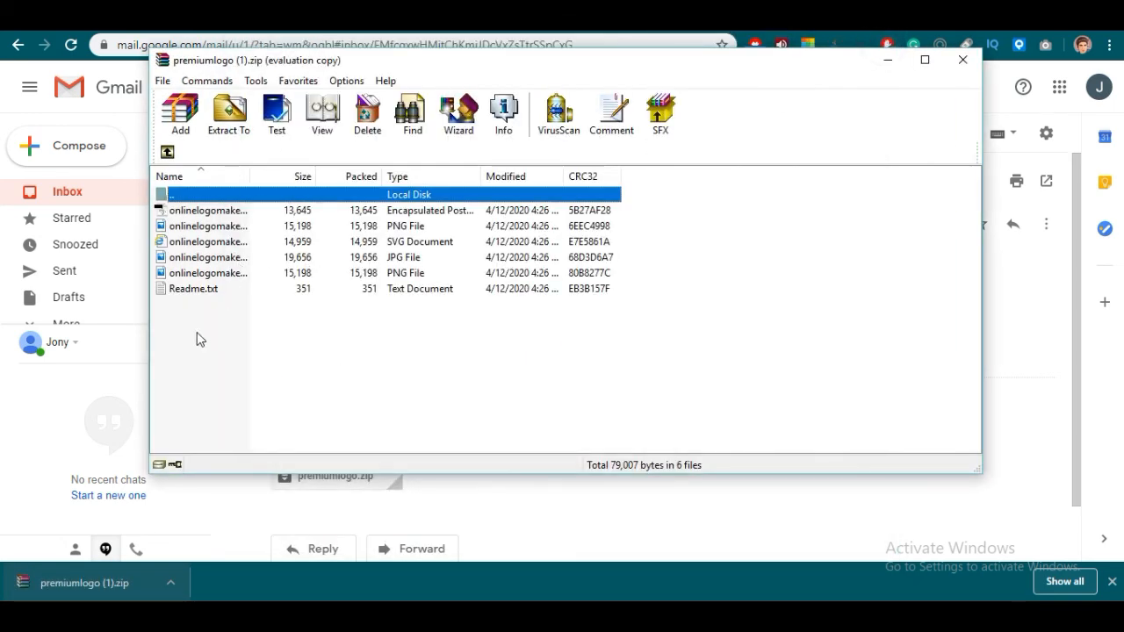
{"action": "left_click_drag", "start_coordinate": [197, 331], "coordinate": [211, 209]}
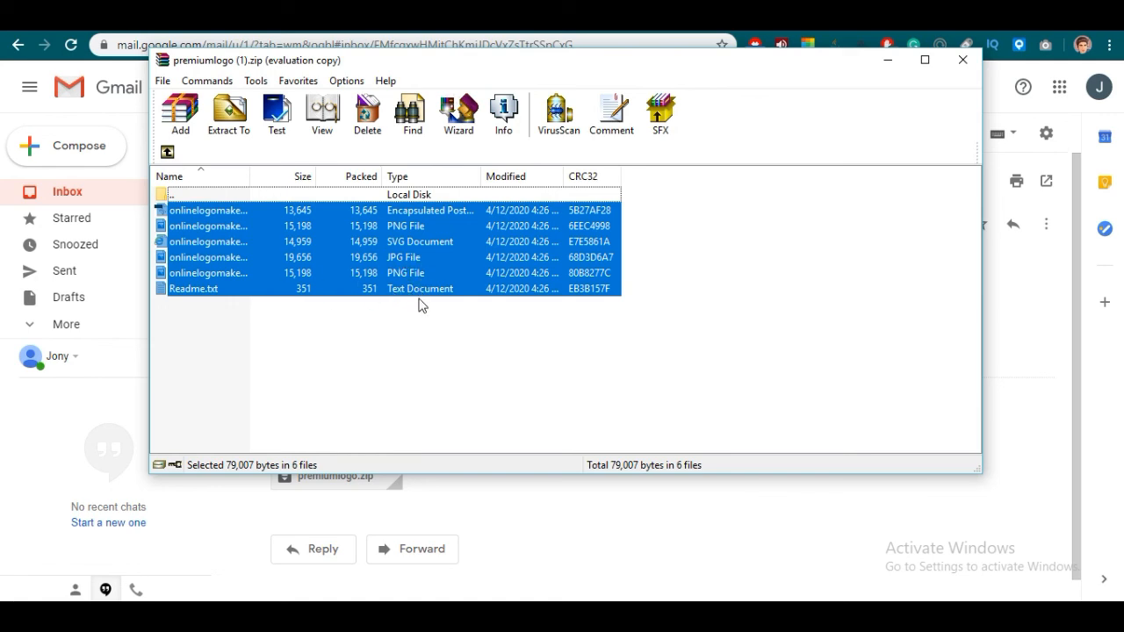
{"action": "left_click", "coordinate": [422, 336]}
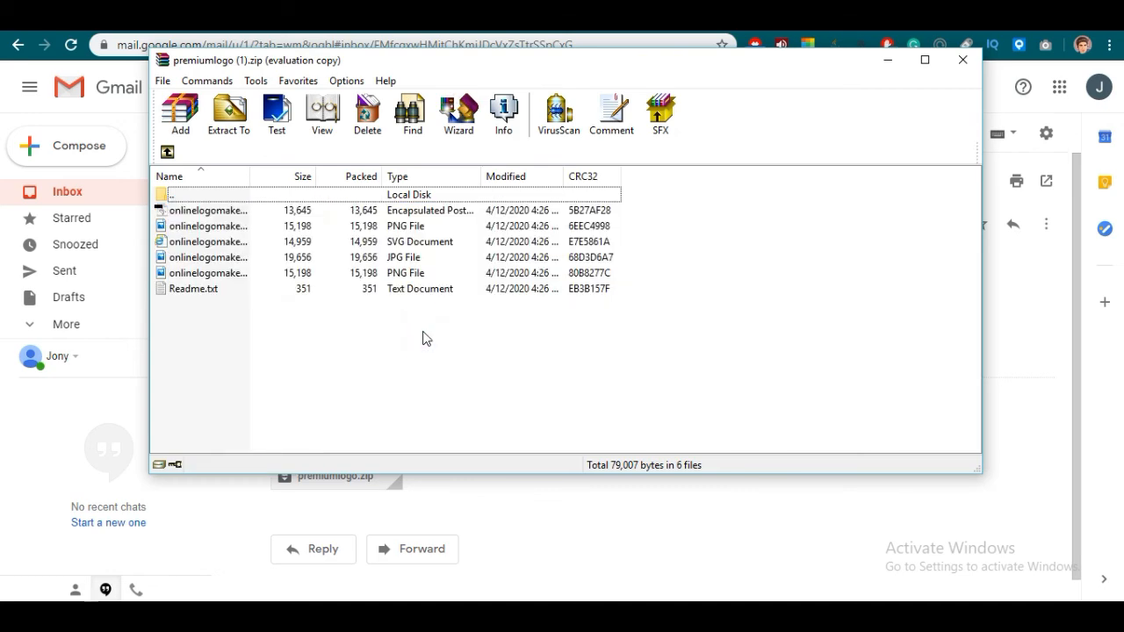